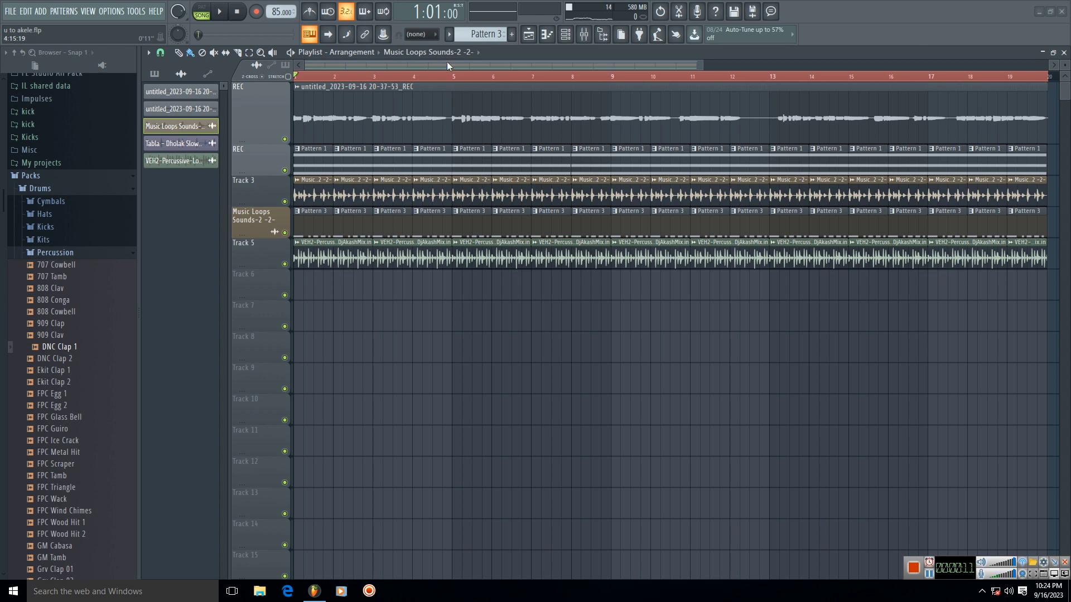
- Open the RealGuitar channel's instrument window and expand its rhythm pattern library
left_click(564, 34)
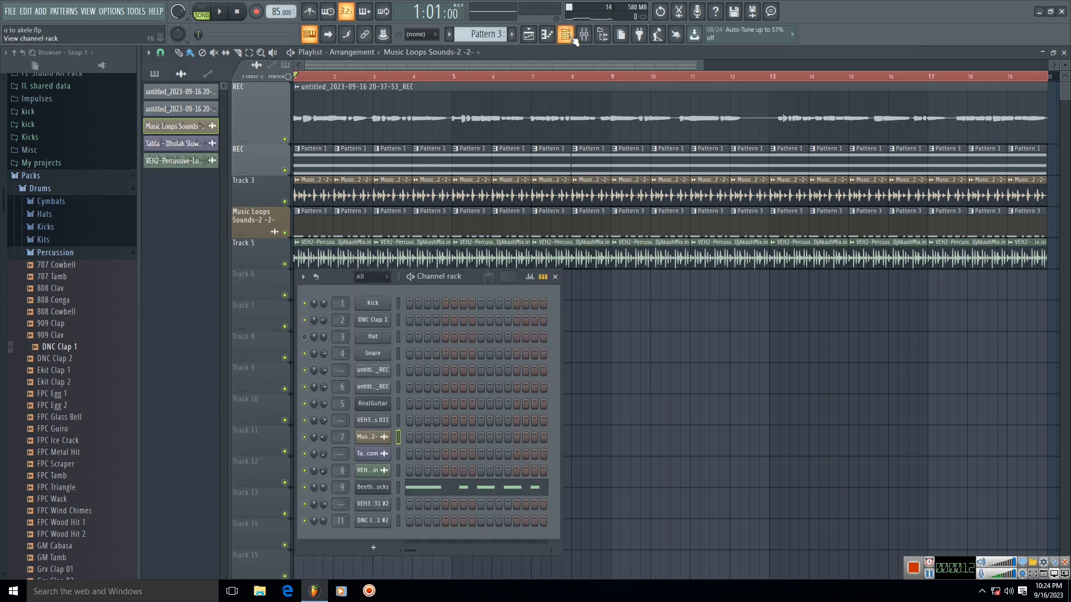
left_click(372, 408)
left_click_drag(440, 220, 437, 244)
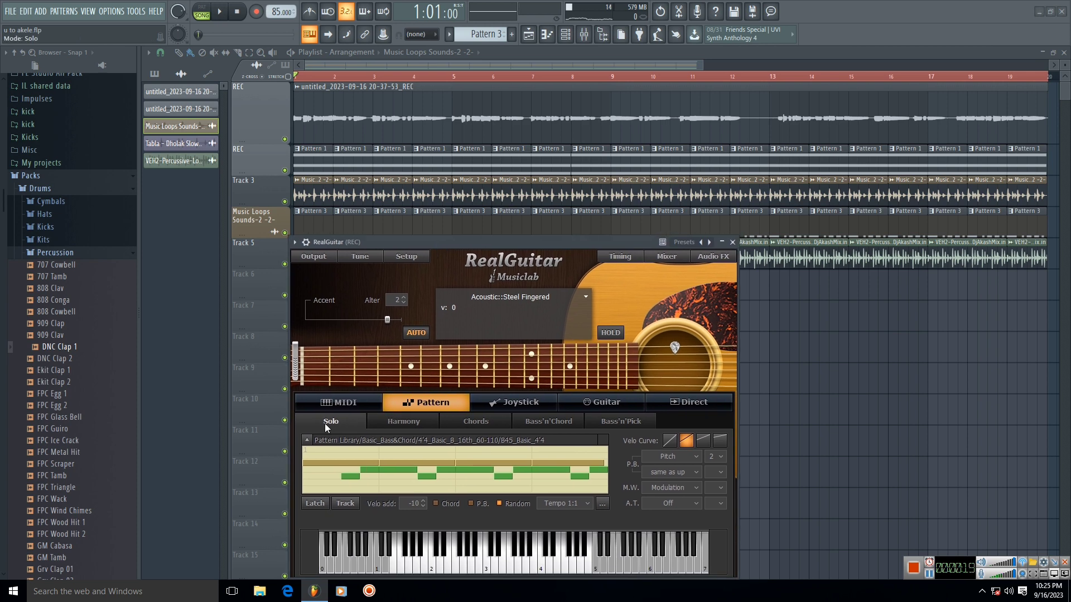
left_click(307, 441)
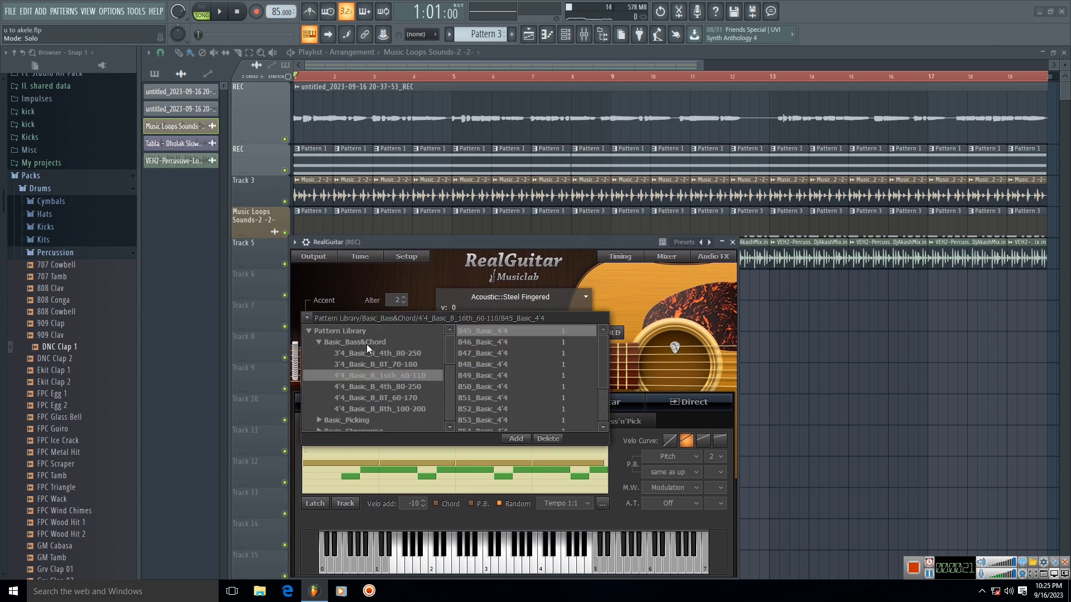
- Look through the style folders in RealGuitar's pattern library, then close the instrument and the channel rack
scroll(364, 388, "down", 1)
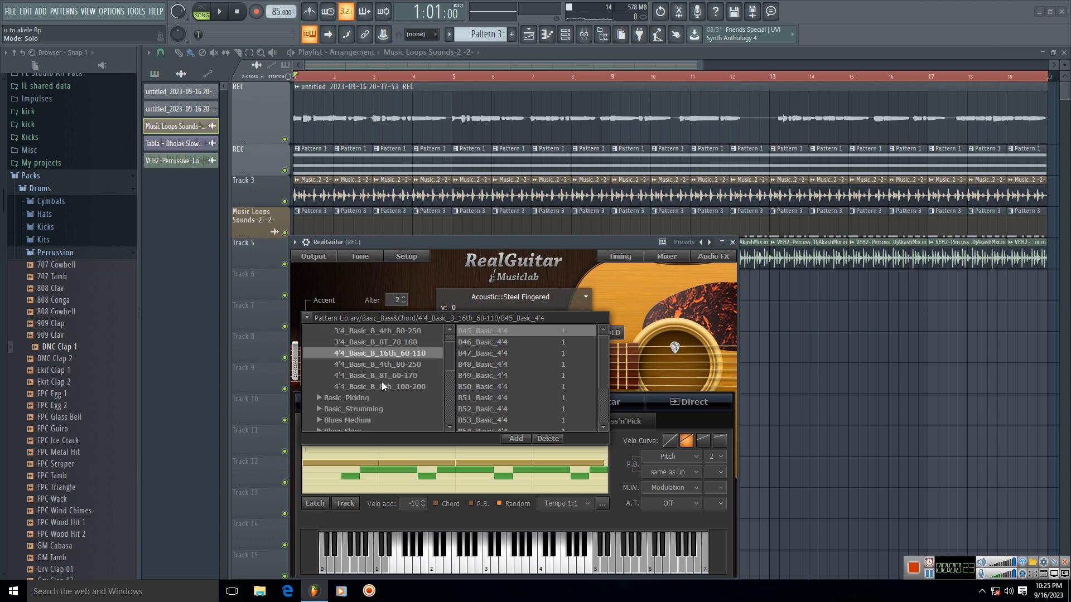
scroll(381, 400, "down", 1)
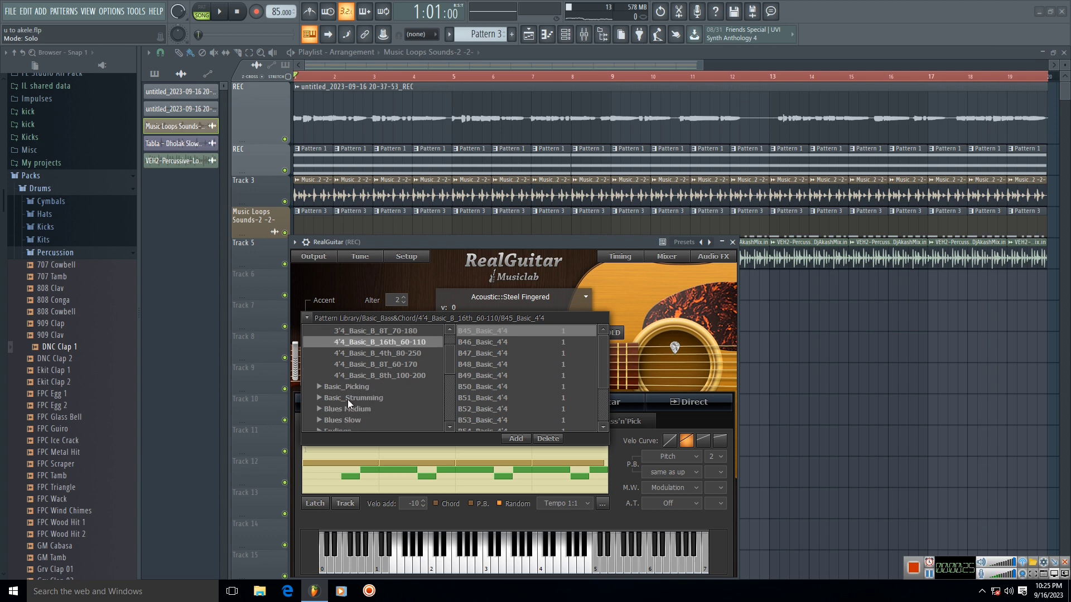
scroll(370, 416, "down", 2)
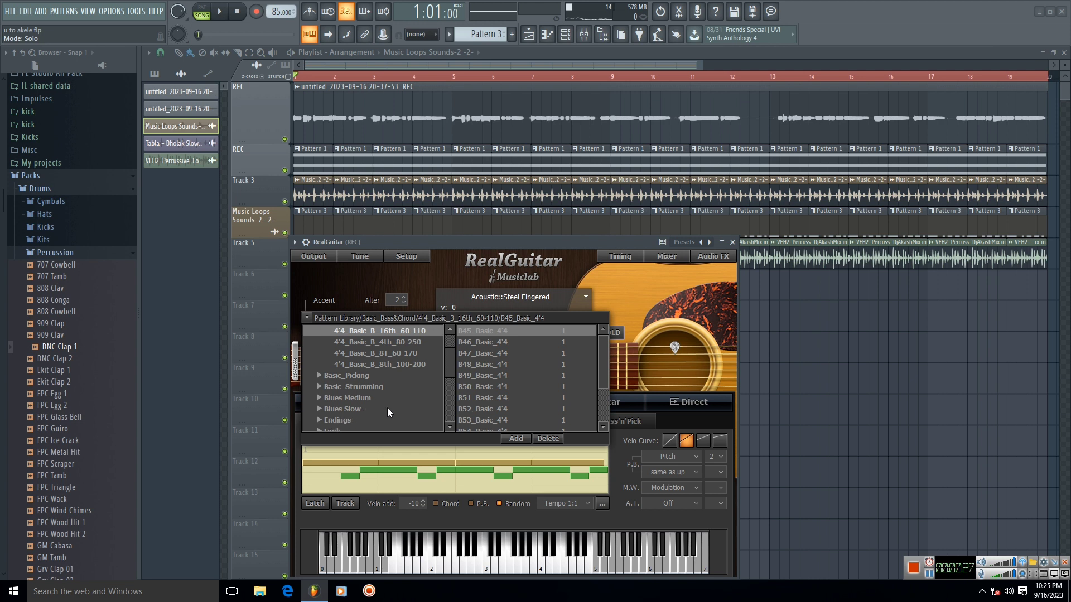
scroll(332, 418, "down", 1)
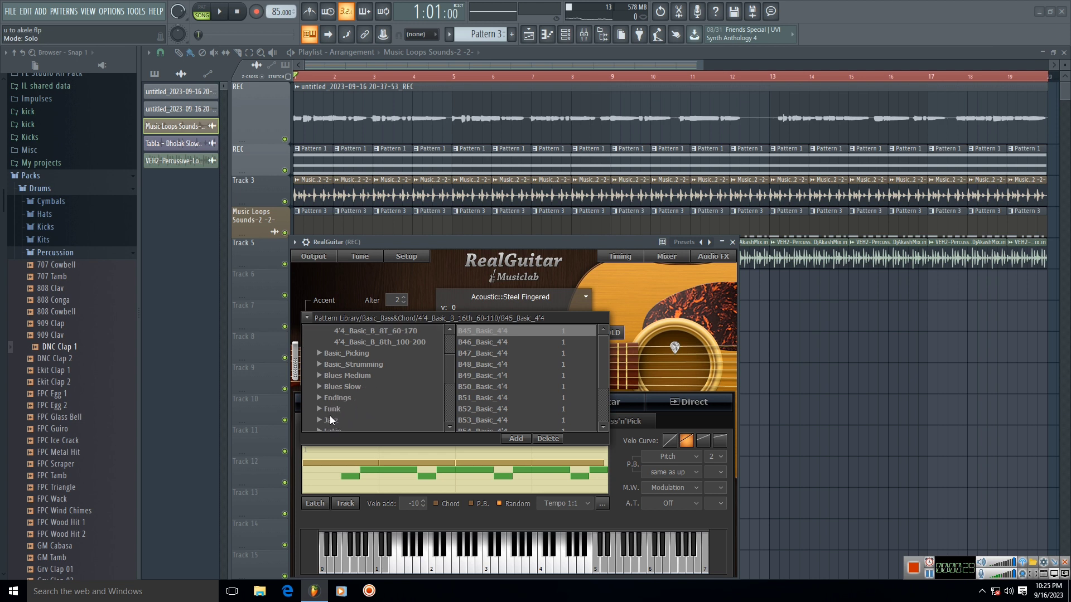
scroll(335, 417, "down", 1)
scroll(335, 418, "down", 1)
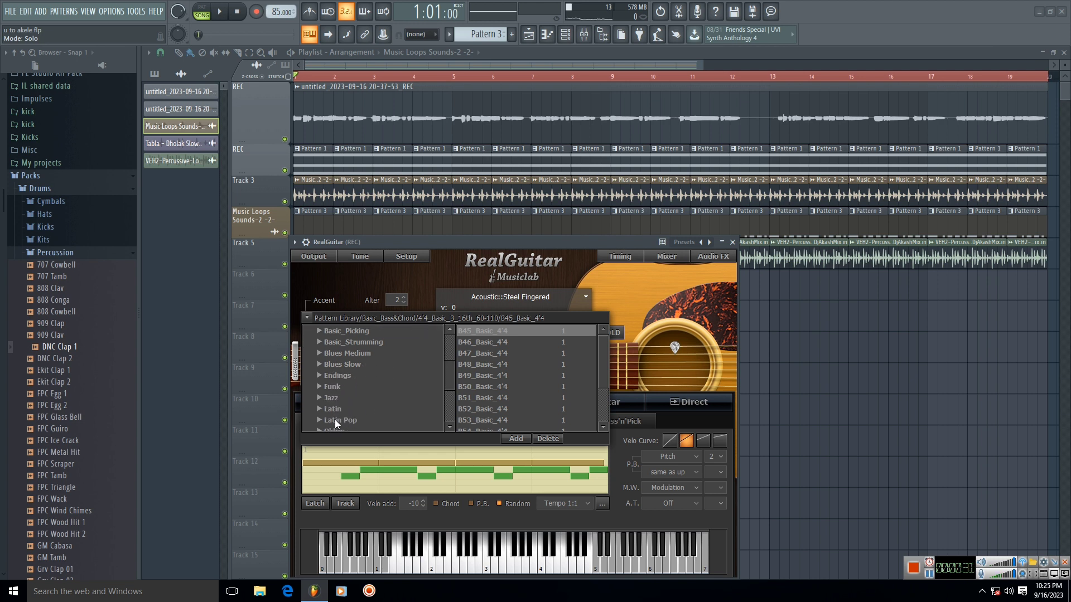
scroll(335, 420, "down", 2)
scroll(361, 414, "down", 1)
scroll(363, 417, "down", 2)
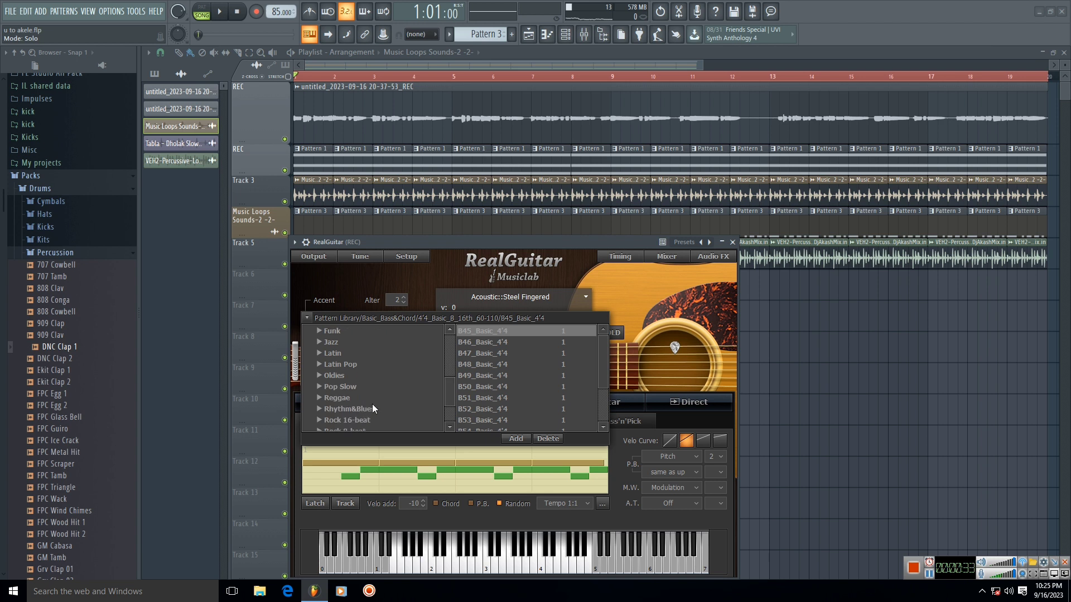
scroll(368, 390, "down", 2)
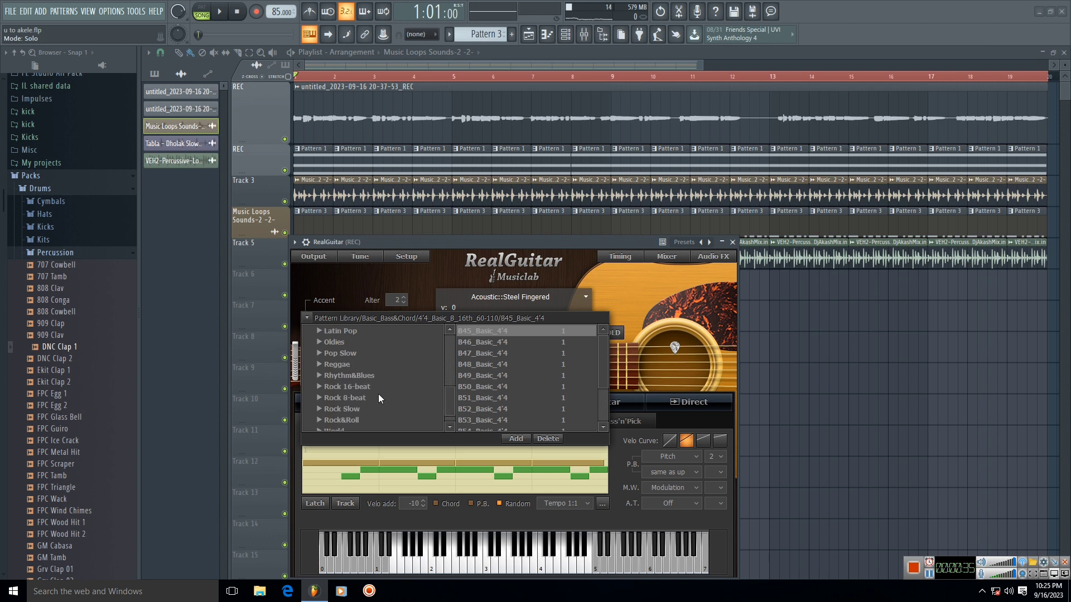
scroll(378, 394, "down", 3)
scroll(416, 335, "up", 6)
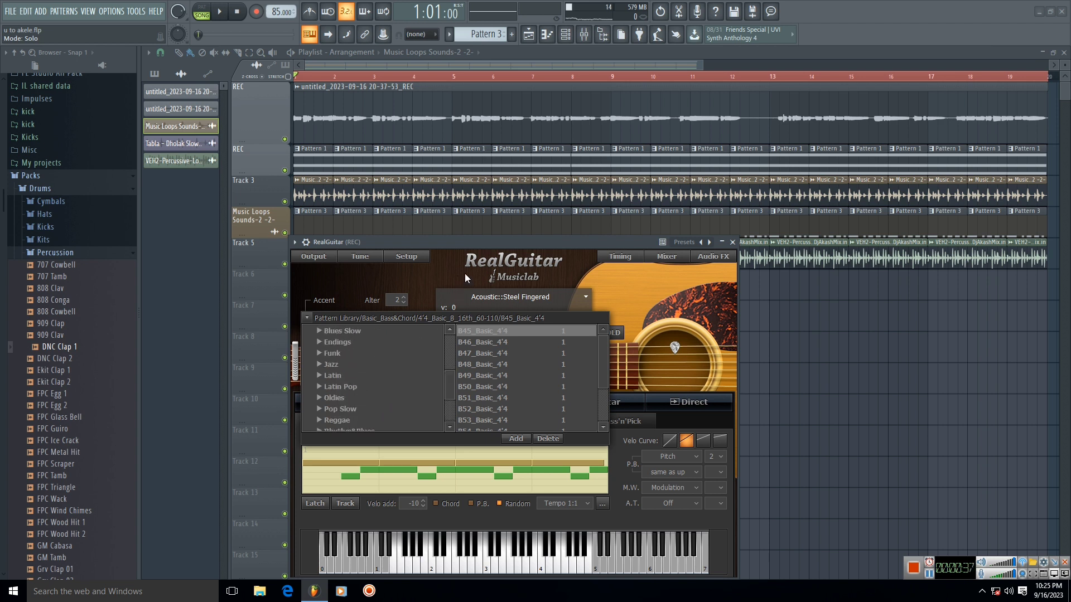
left_click(732, 242)
key("F6")
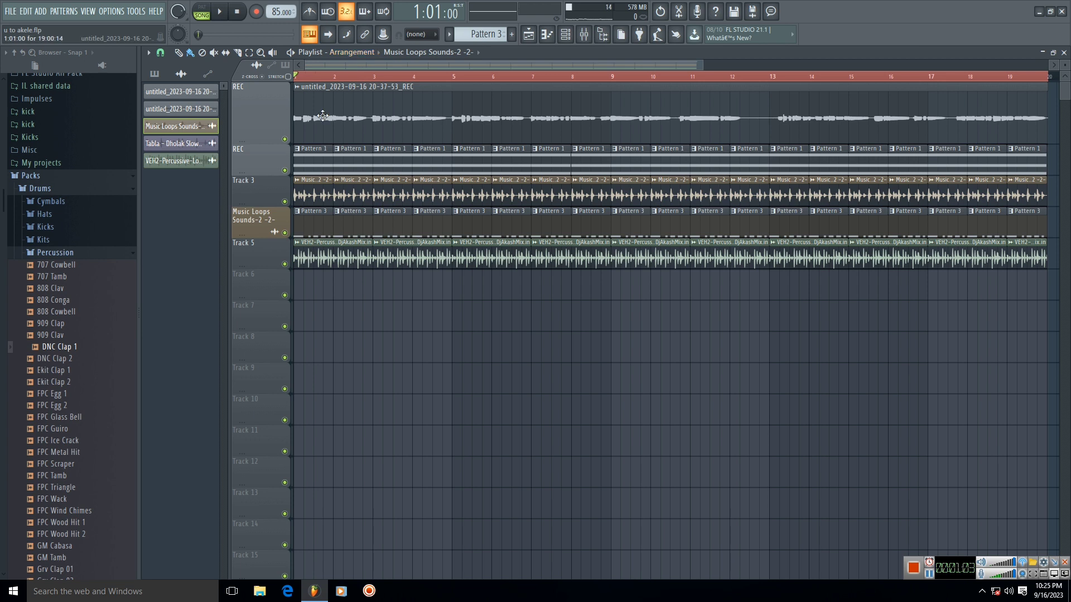
- Play the arrangement from the start, soloing the Pattern 1 track and then the audio recording track
left_click(284, 170, "ctrl")
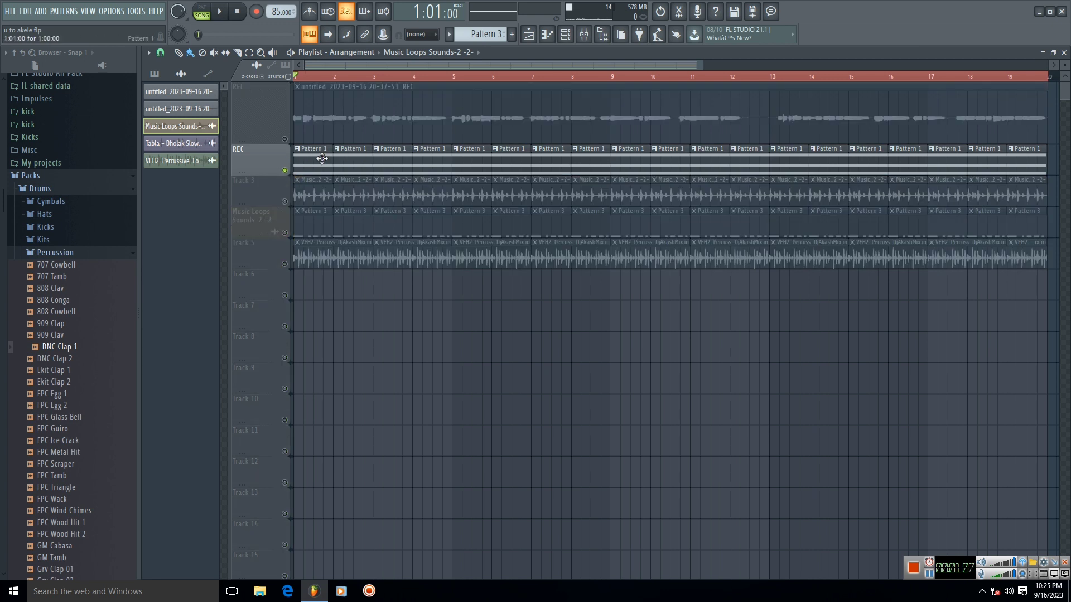
left_click(285, 170, "ctrl")
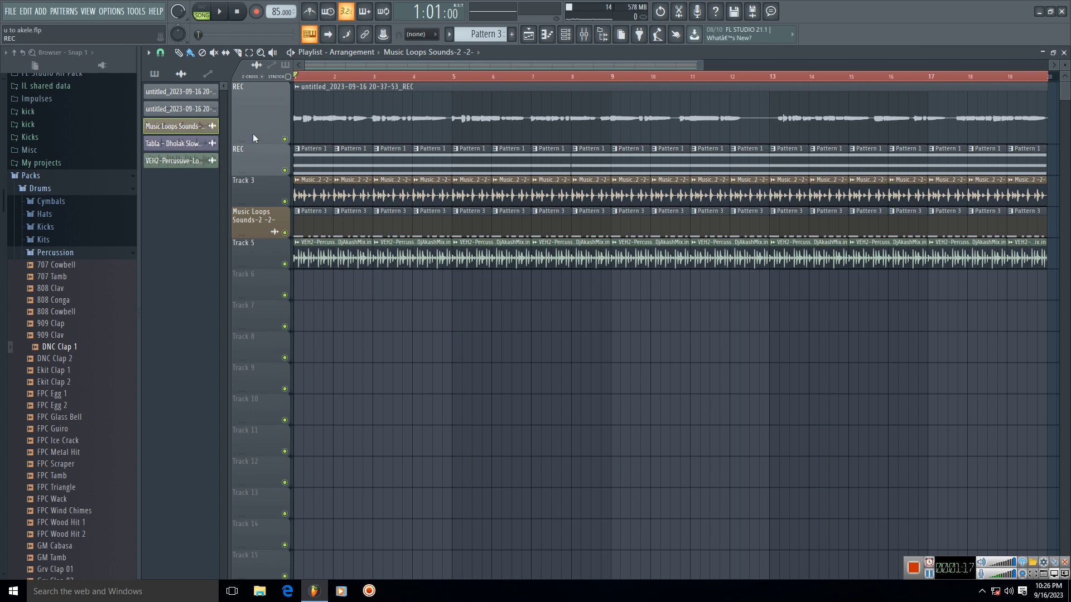
left_click(219, 12)
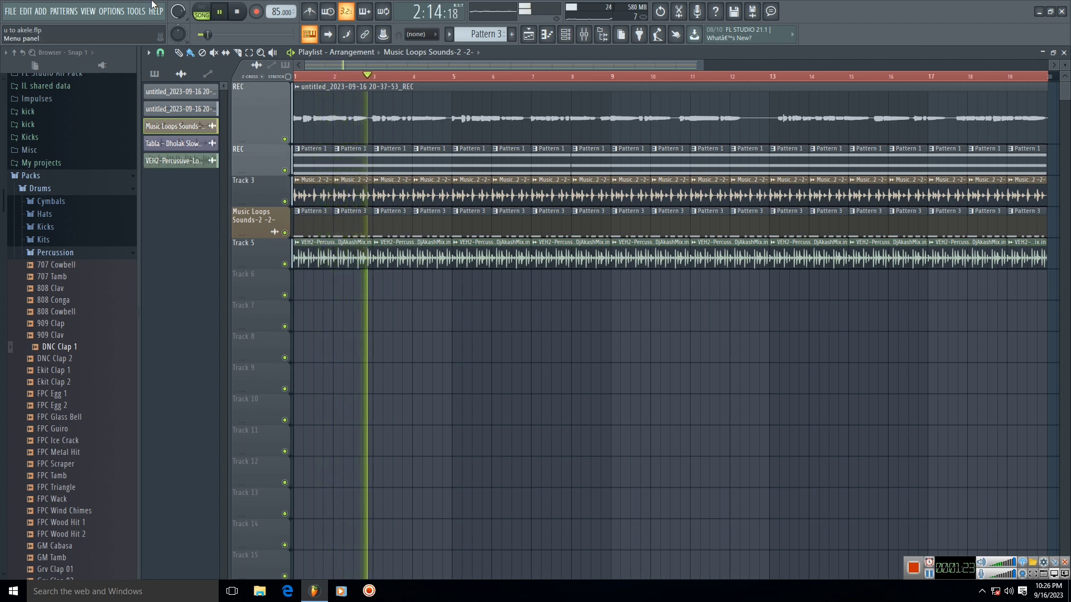
right_click(286, 171)
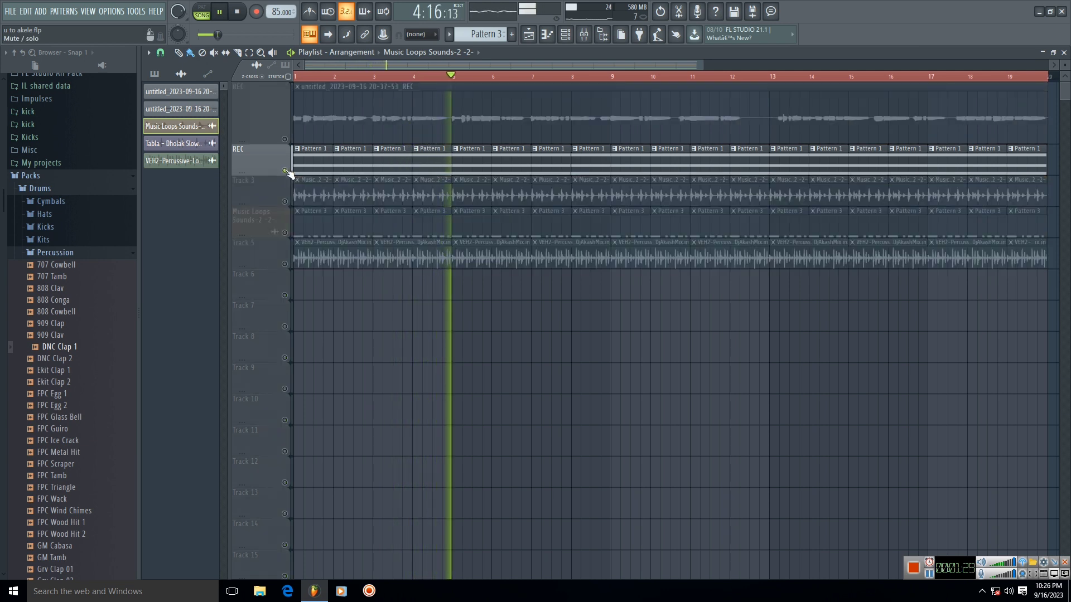
right_click(285, 140)
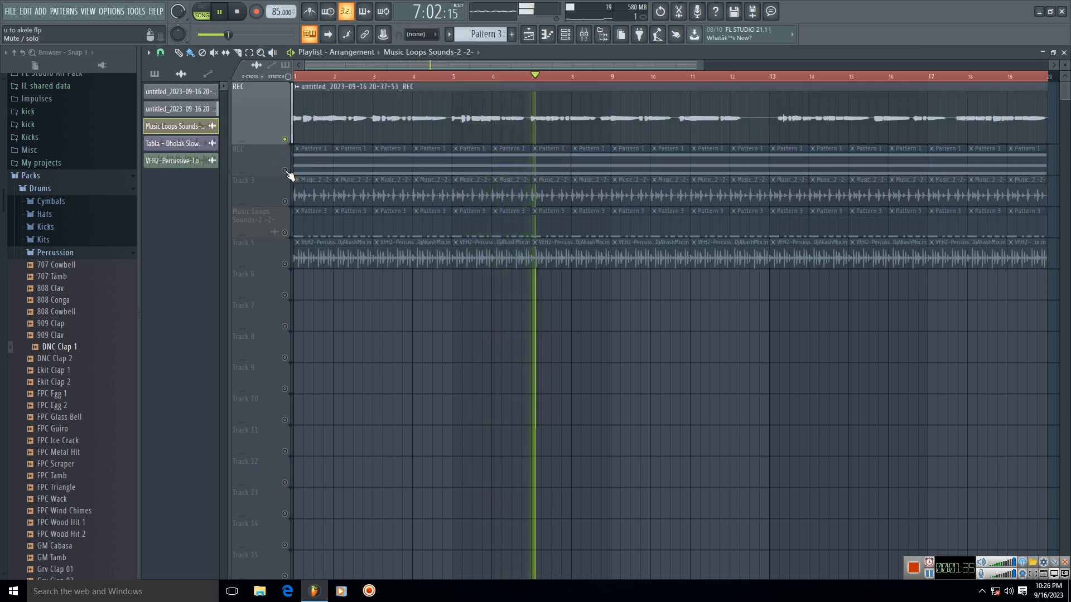
- Bring in the Pattern 1, Pattern 3, Track 3 and Track 5 parts one by one during playback, then pause
left_click(284, 172)
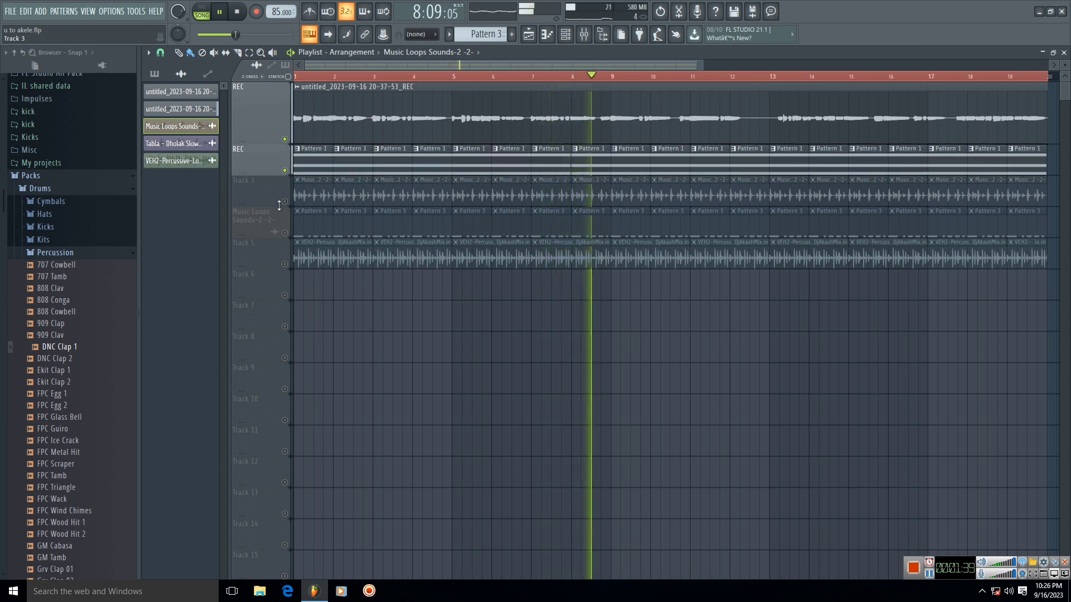
left_click(285, 232)
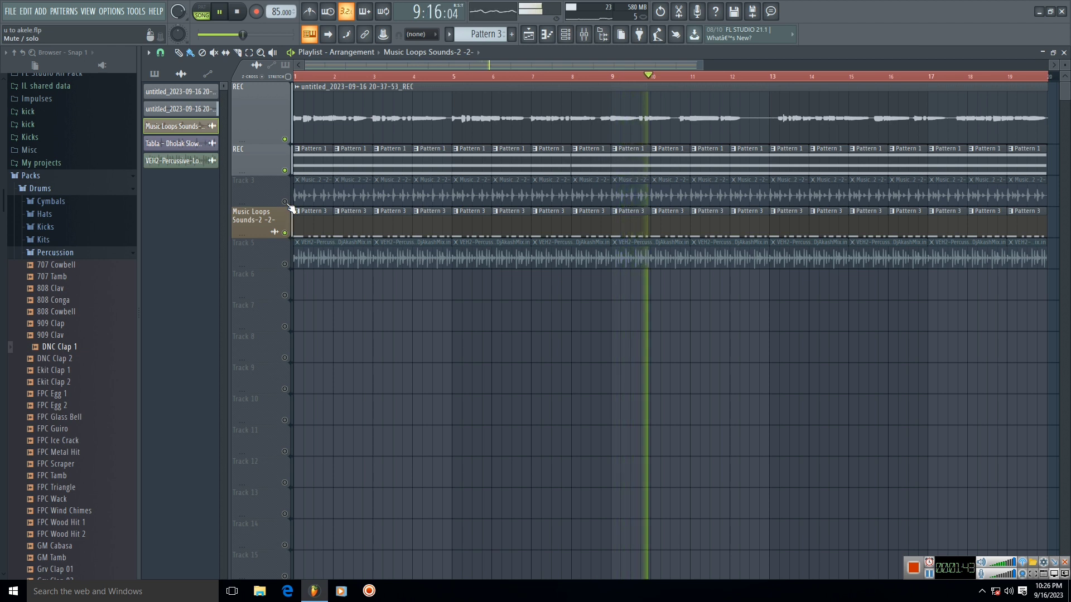
left_click(284, 202)
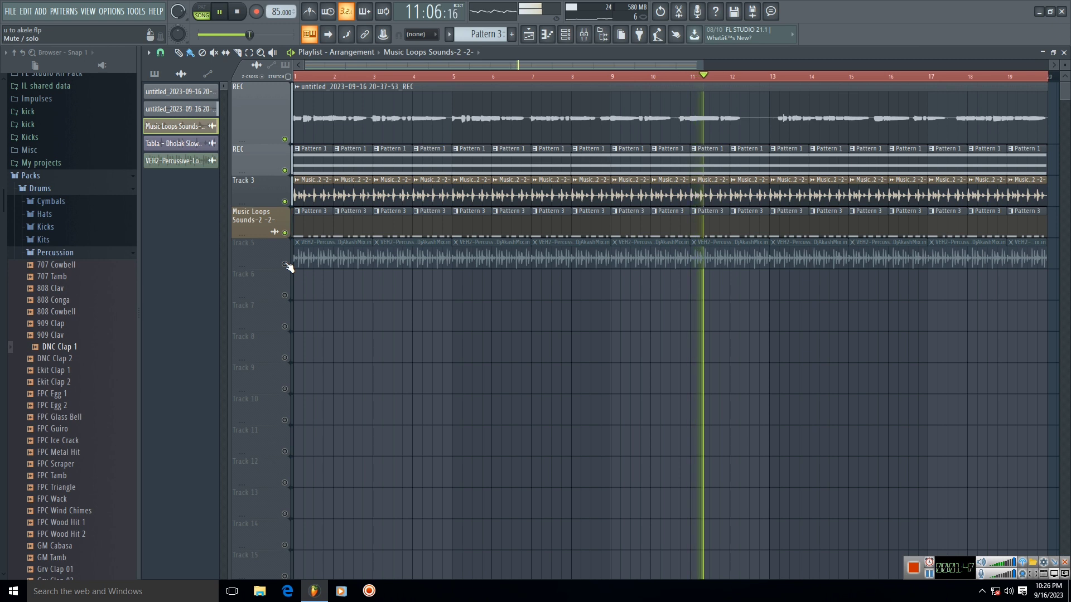
left_click(285, 264)
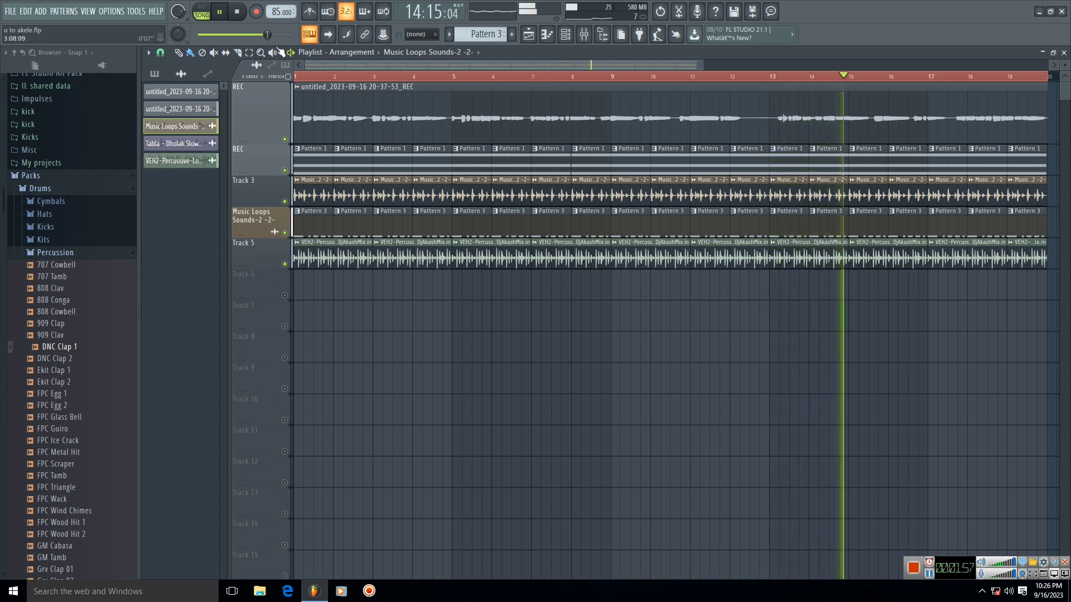
left_click(224, 17)
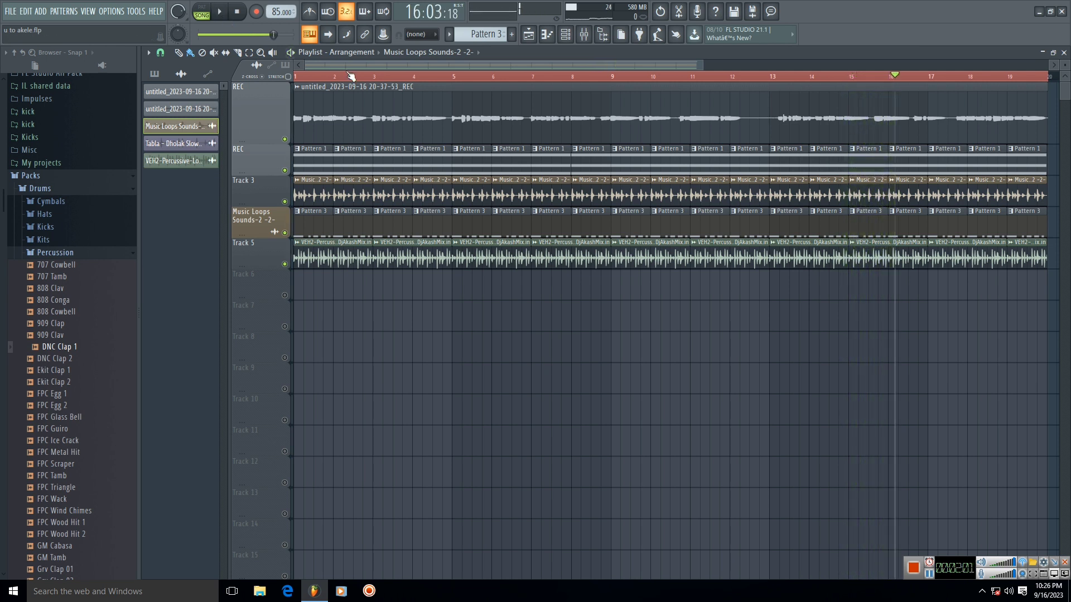
- Solo the audio recording track, listen to it from the start of the song and pause
left_click_drag(350, 76, 146, 91)
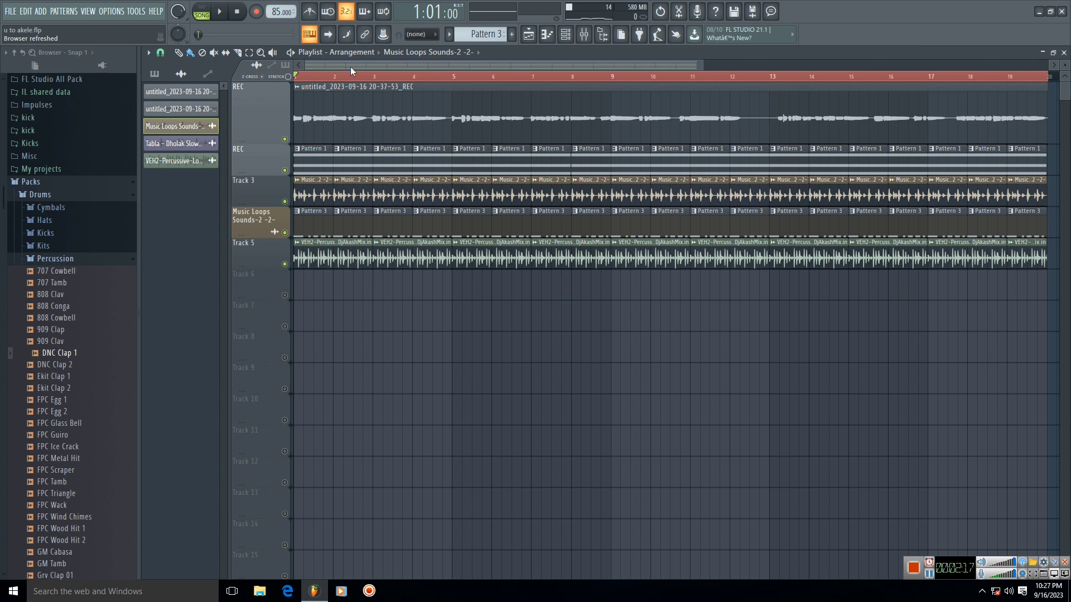
right_click(285, 139)
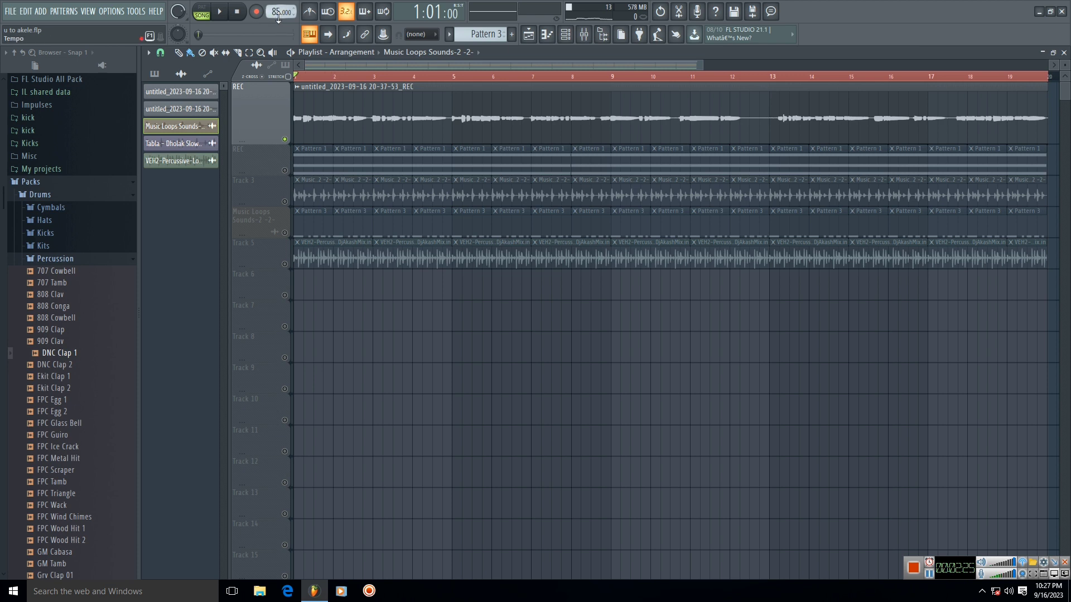
left_click(221, 14)
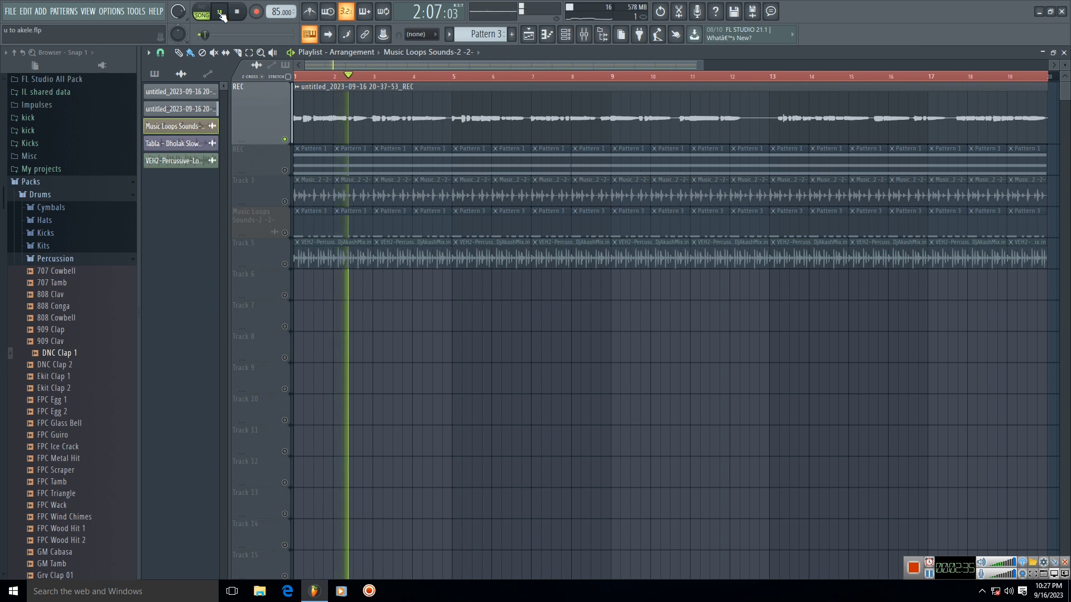
left_click(221, 13)
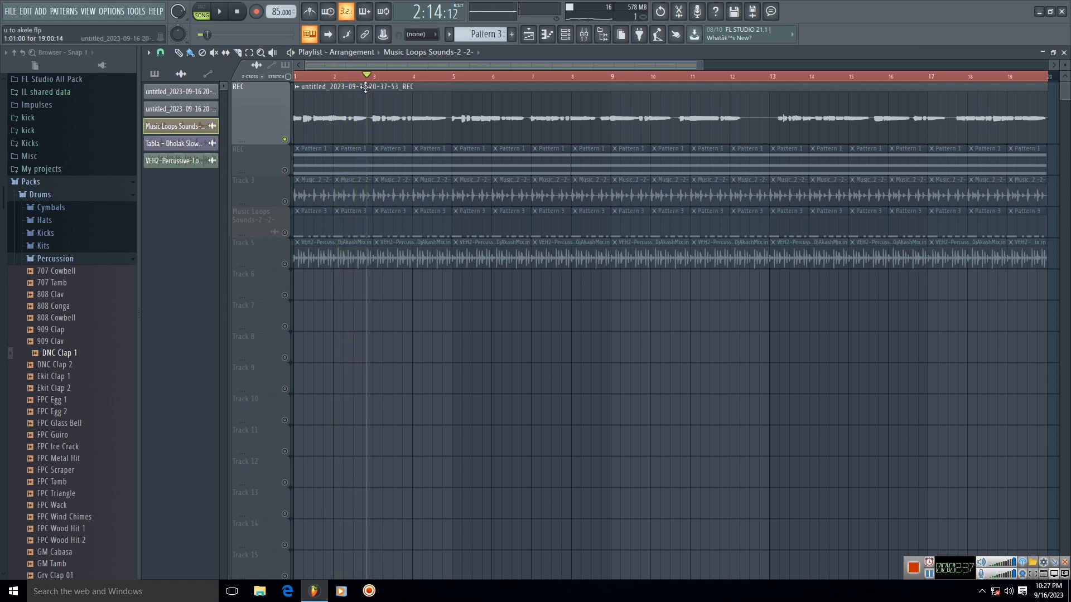
- Solo the Track 3 loop, listen to it from the start of the song and pause
left_click_drag(366, 77, 297, 77)
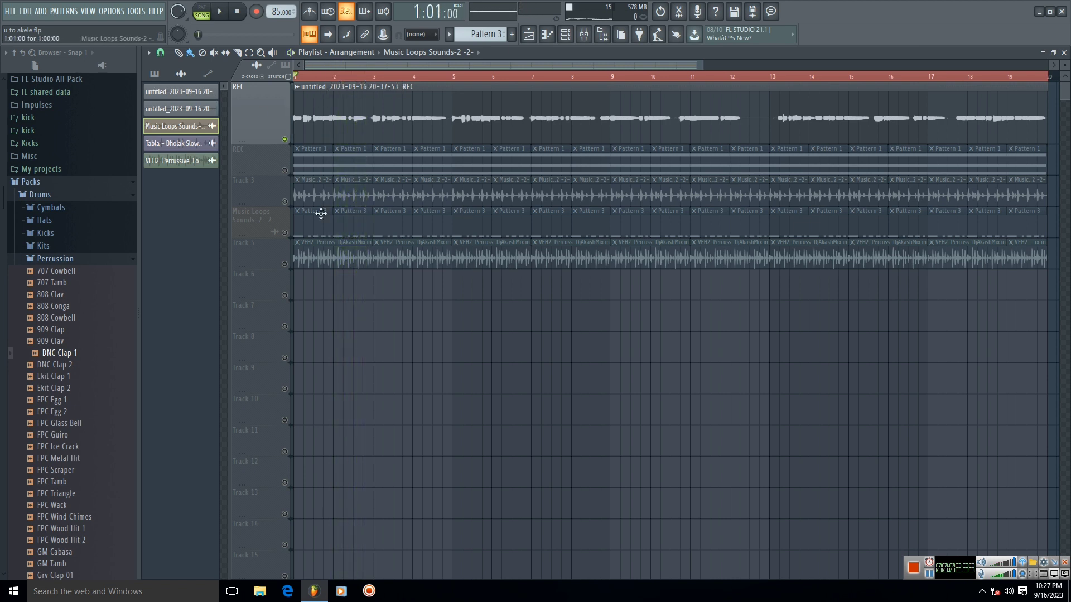
right_click(285, 203)
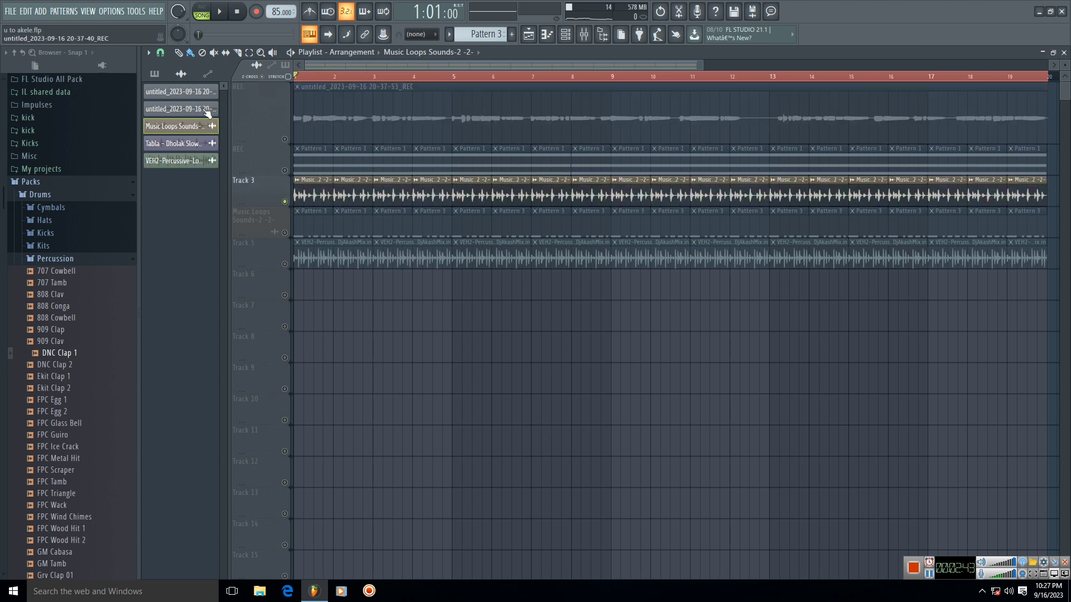
key("space")
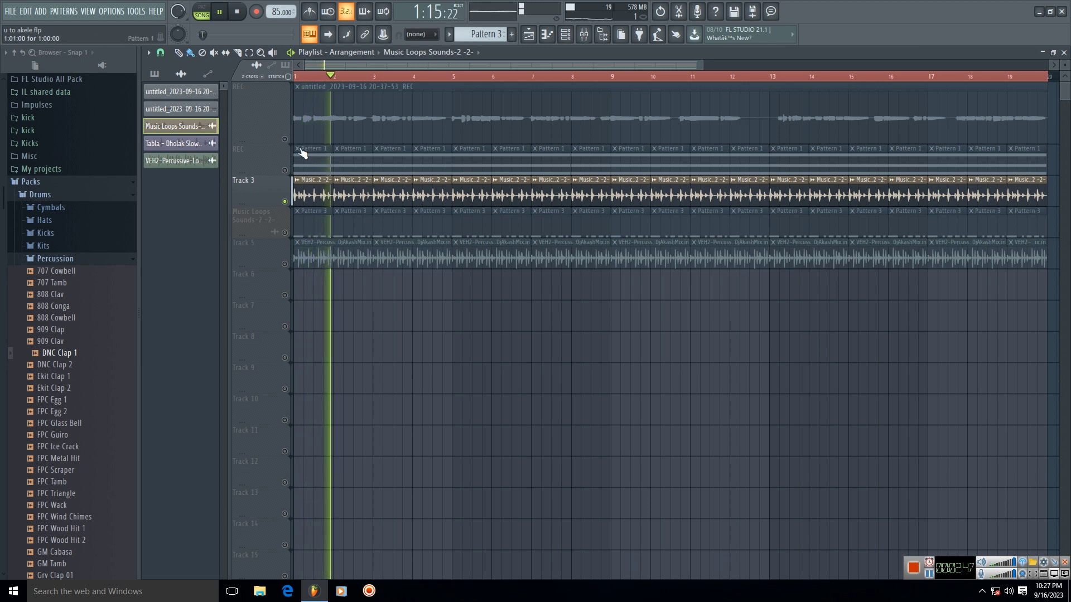
key("space")
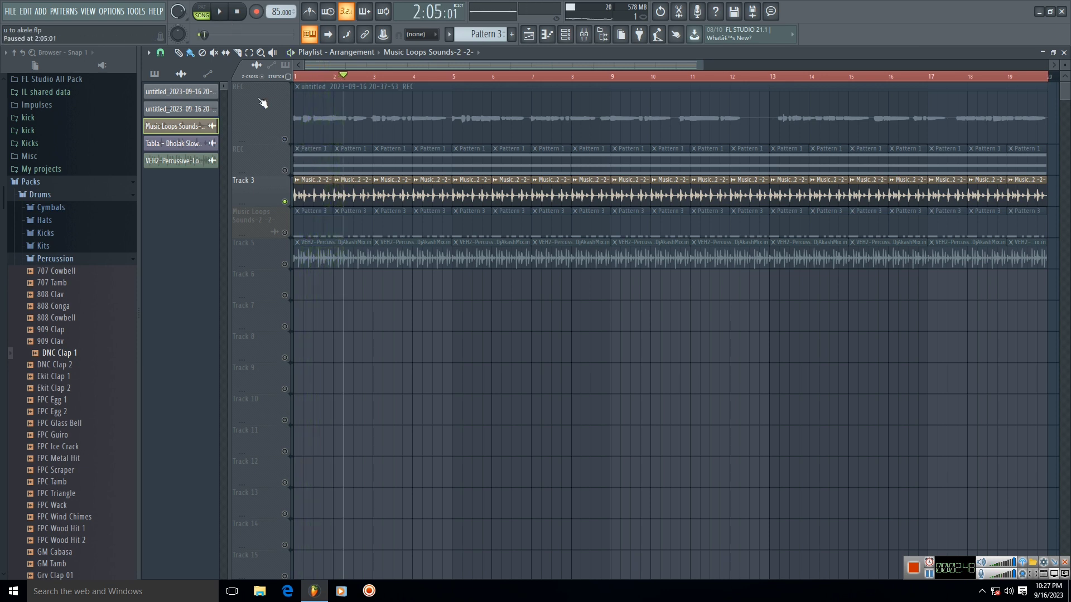
- Solo the Track 5 percussion loop, listen to it from the start of the song and pause
right_click(284, 264)
left_click(310, 77)
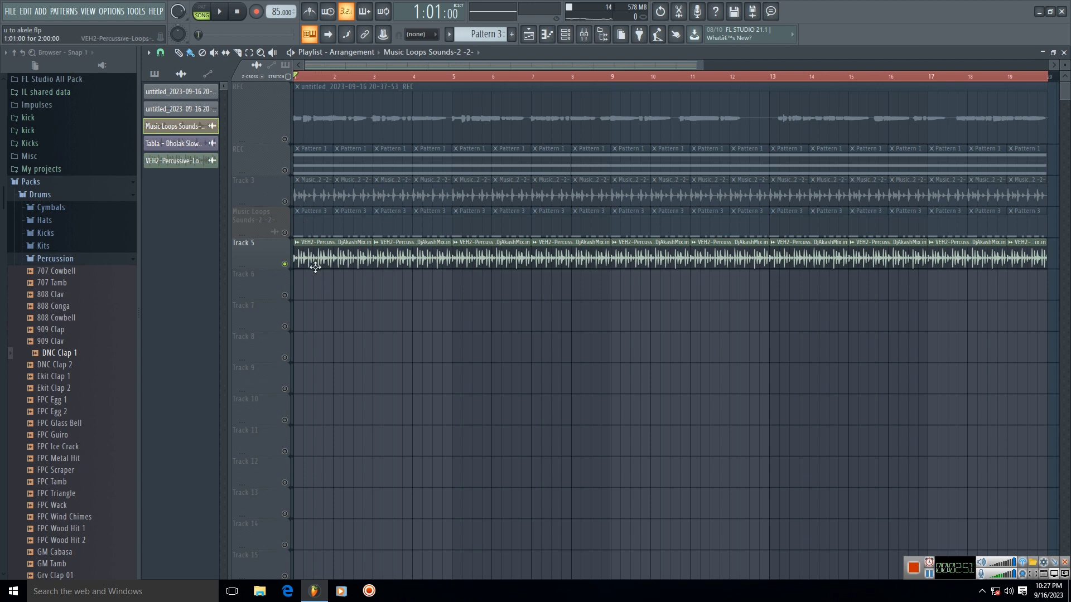
left_click(219, 12)
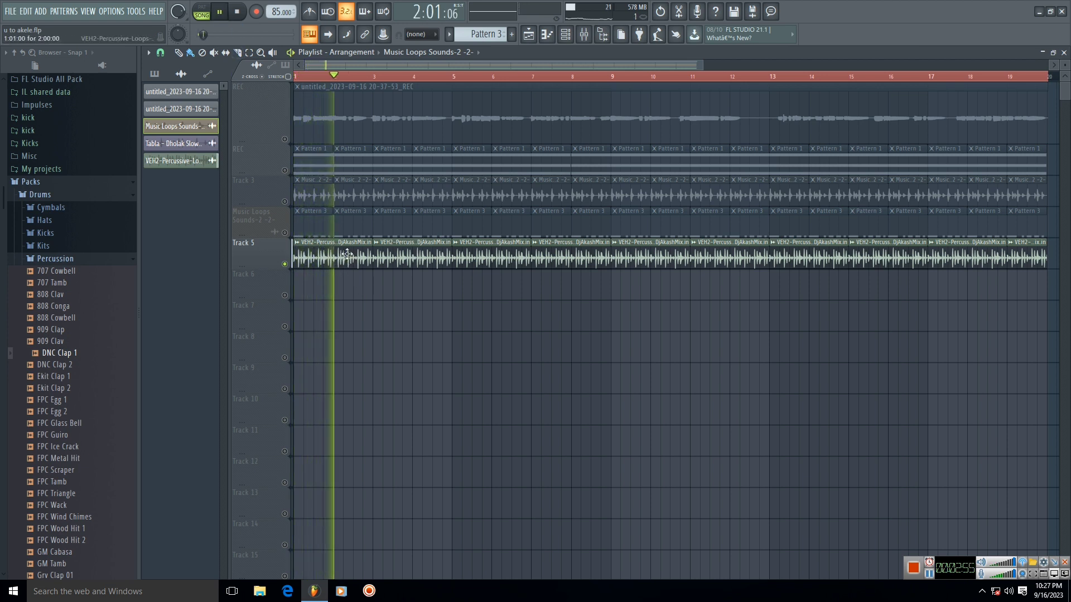
left_click(225, 13)
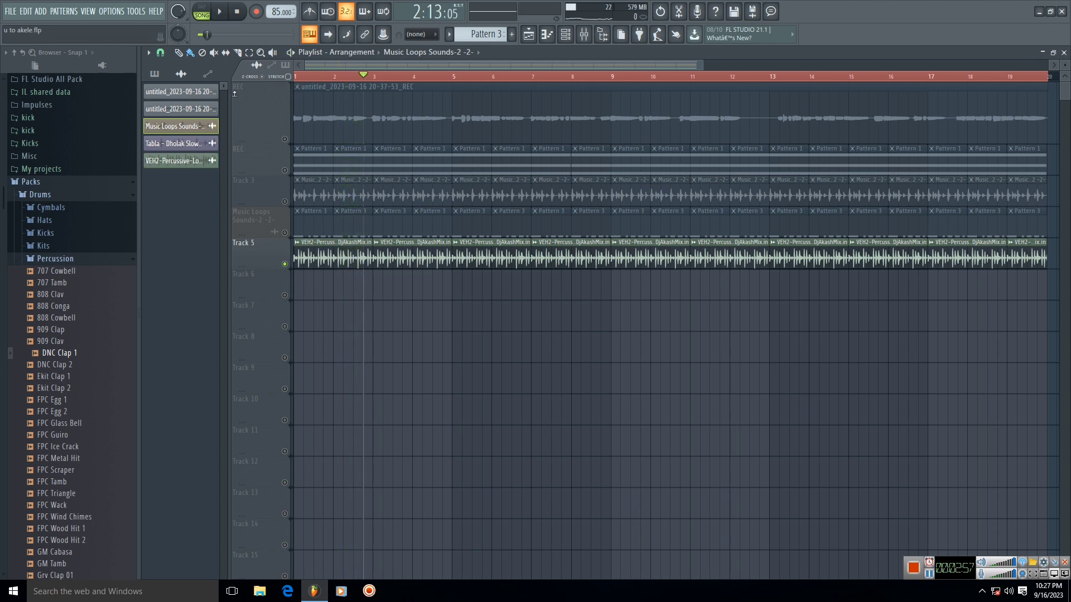
- Solo the Music Loops Sounds-2 track holding the Pattern 3 clips and play it from the start
left_click(288, 232)
left_click(306, 79)
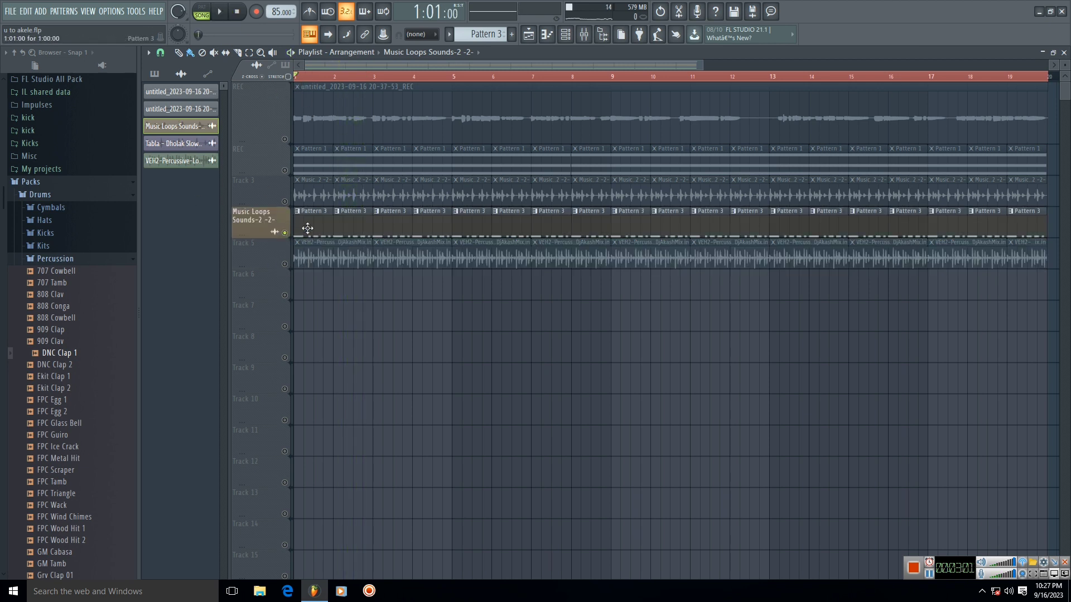
left_click(223, 15)
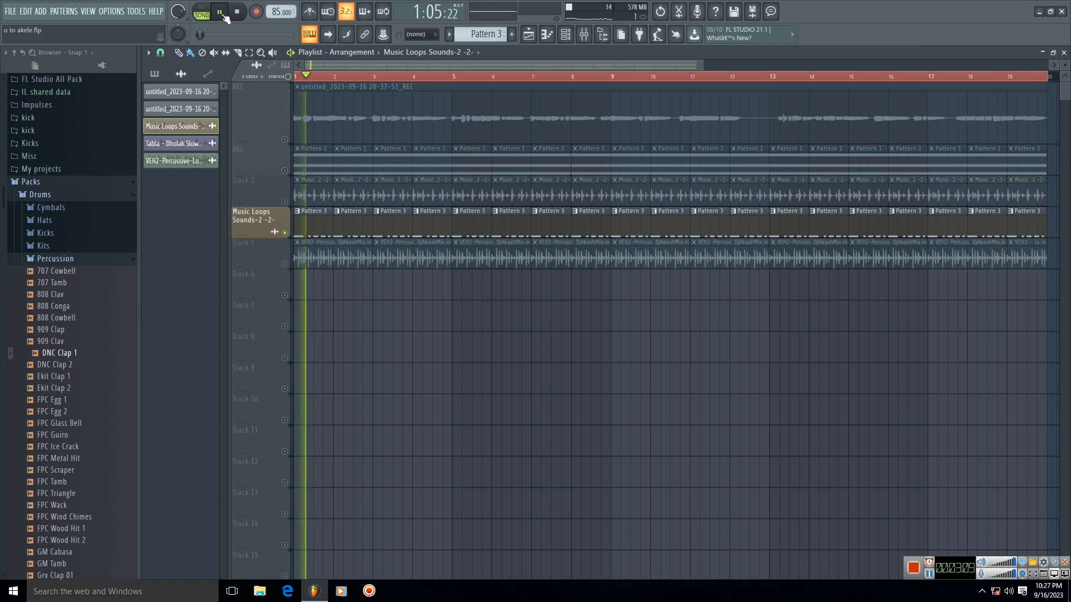
- Pause playback, open the Beethoven Rocks FabBass instrument used by Pattern 3 to view its settings, and close it
left_click(222, 13)
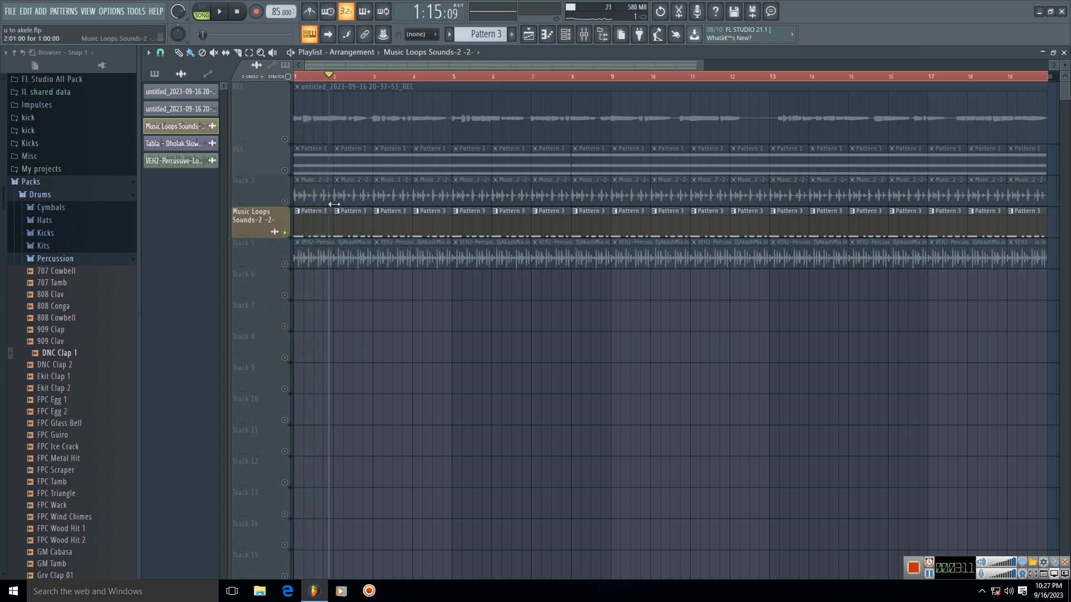
left_click(338, 215)
left_click(564, 35)
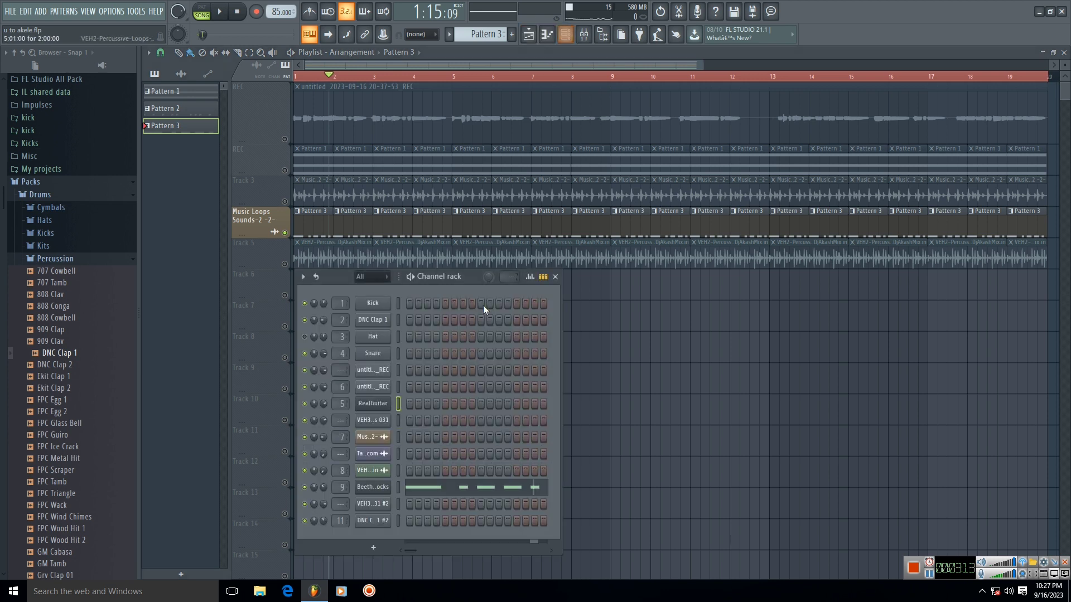
left_click(373, 487)
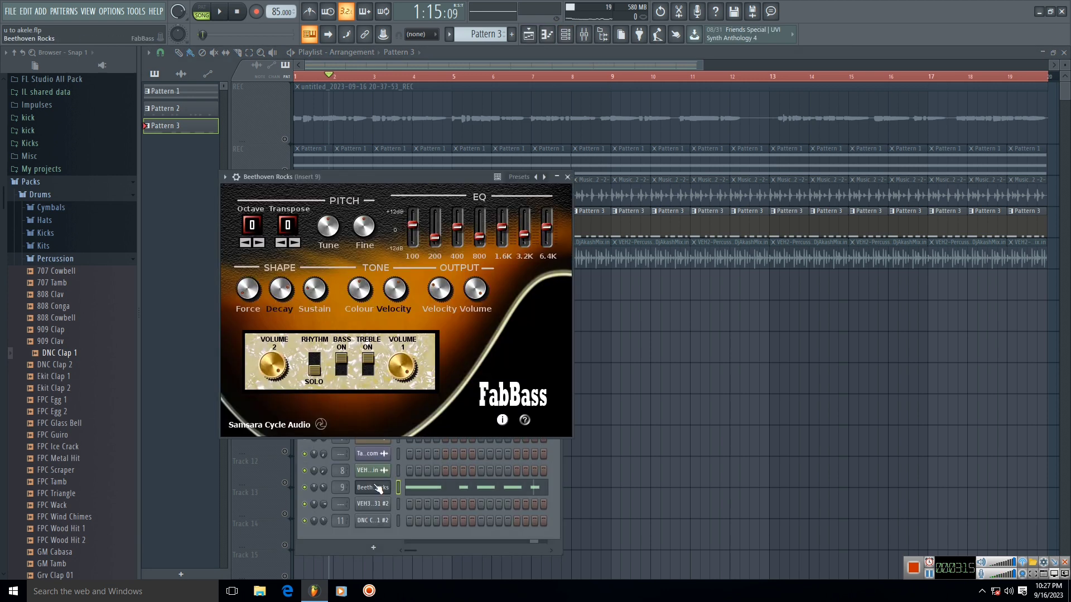
left_click_drag(390, 188, 394, 219)
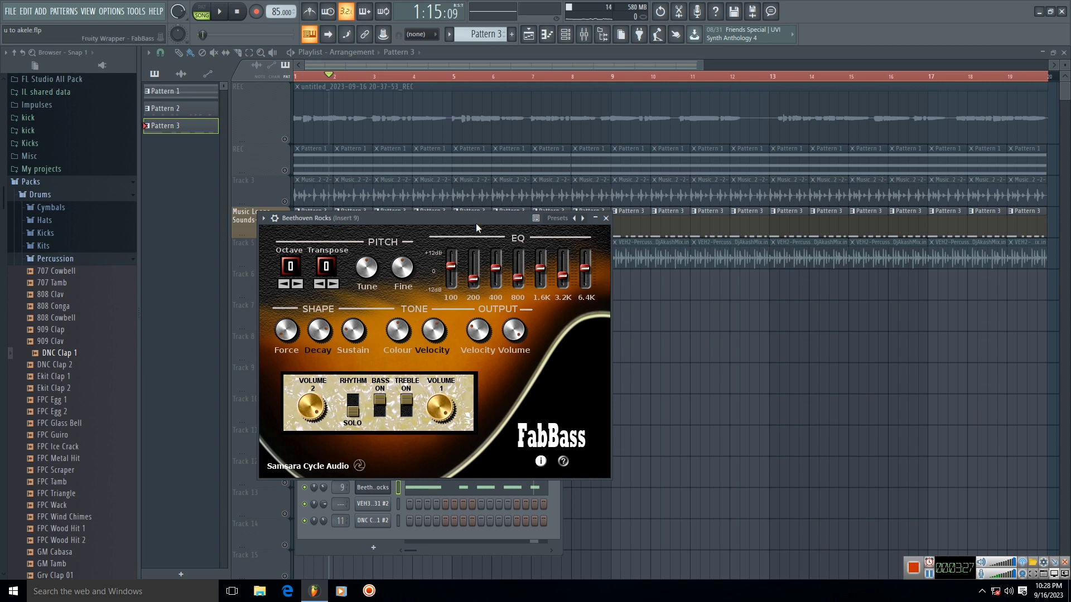
left_click(606, 218)
- View Pattern 3's Beethoven Rocks bass notes in the piano roll and return to the playlist
left_click(444, 496)
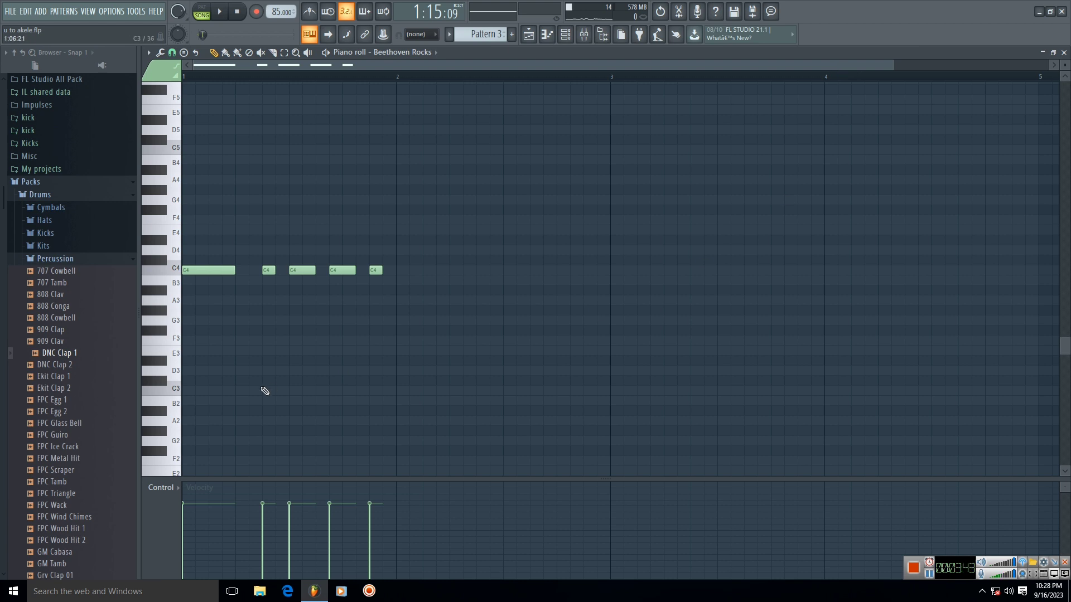
left_click(1063, 53)
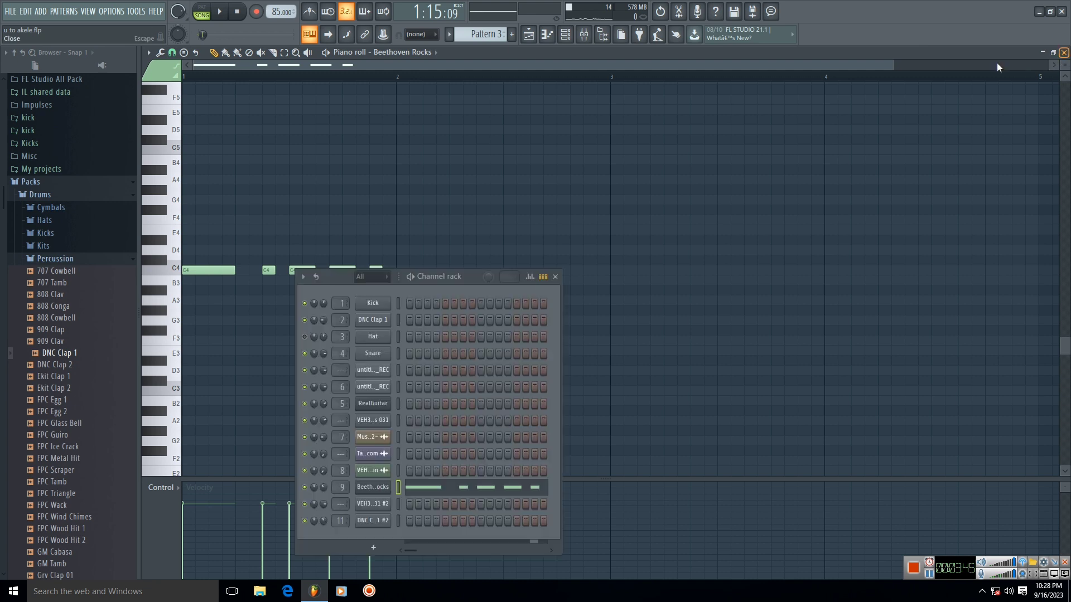
left_click(367, 68)
- Solo the REC track holding the Pattern 1 clips, play it from the start while viewing its notes in the piano roll, and pause
right_click(286, 171)
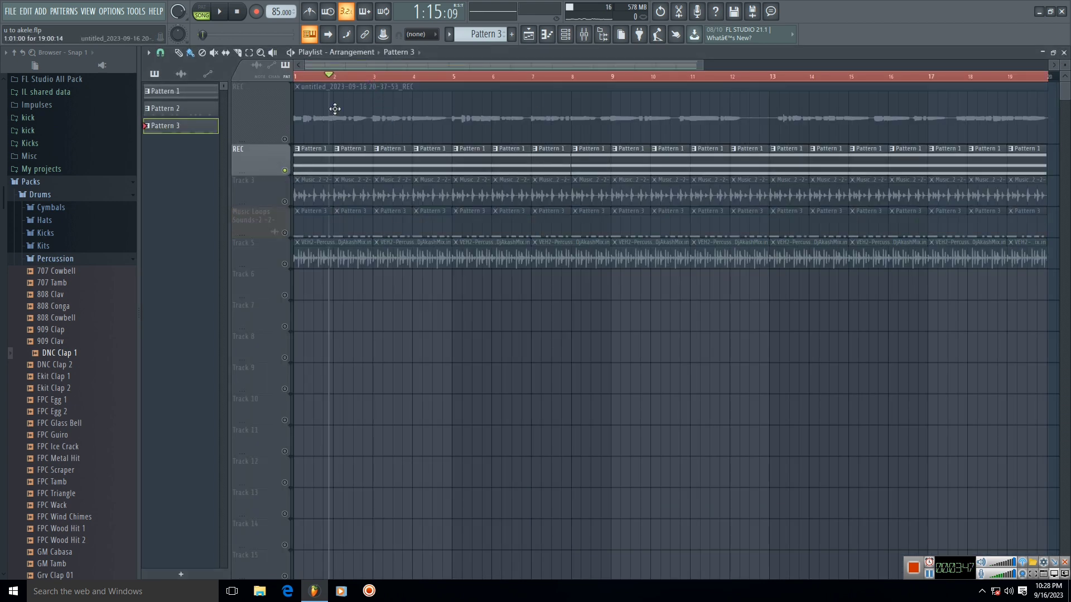
left_click_drag(324, 79, 295, 76)
left_click(227, 10)
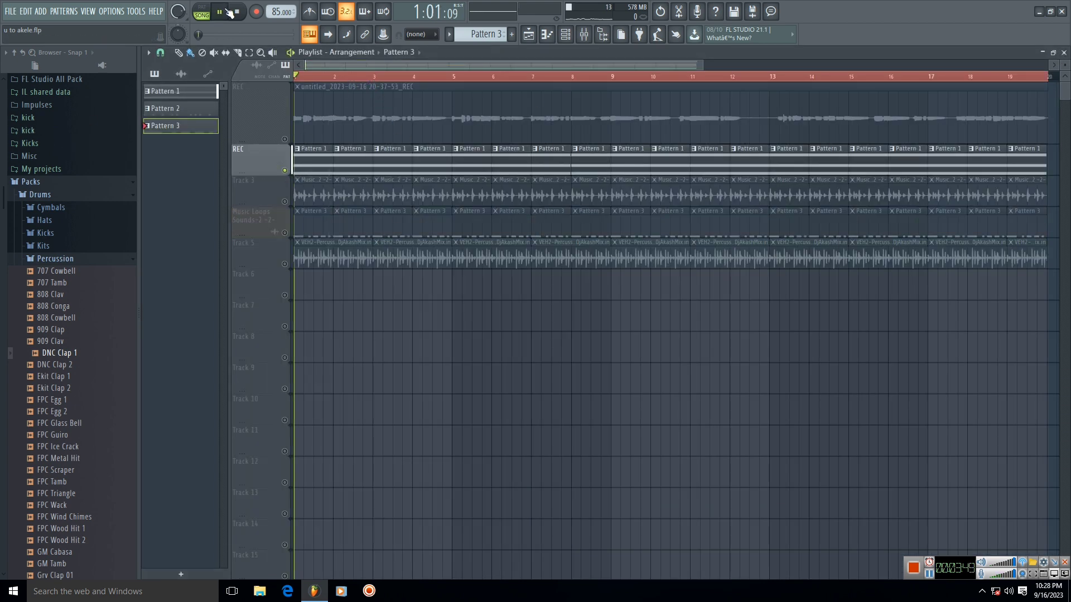
double_click(317, 165)
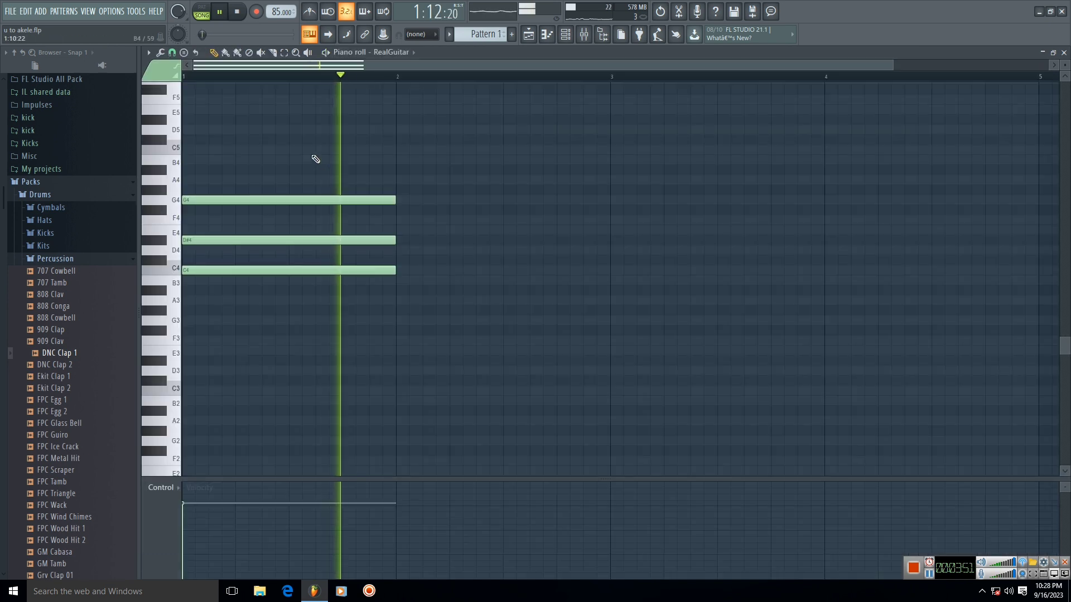
left_click(222, 13)
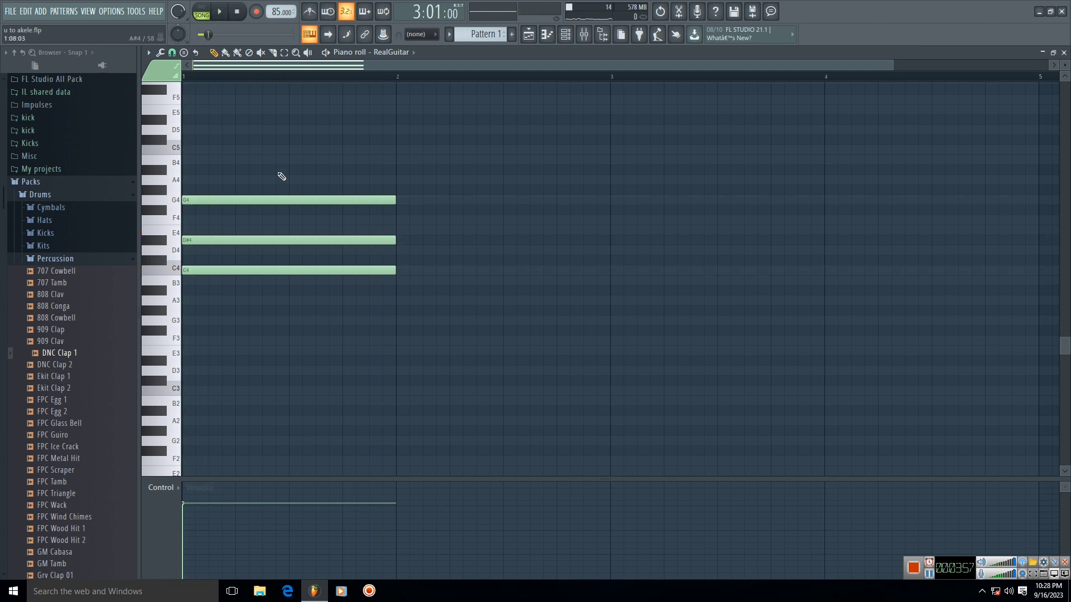
- Open the RealGuitar instrument used by Pattern 1 and place its window beside the piano roll notes, with the channel rack closed
left_click(566, 35)
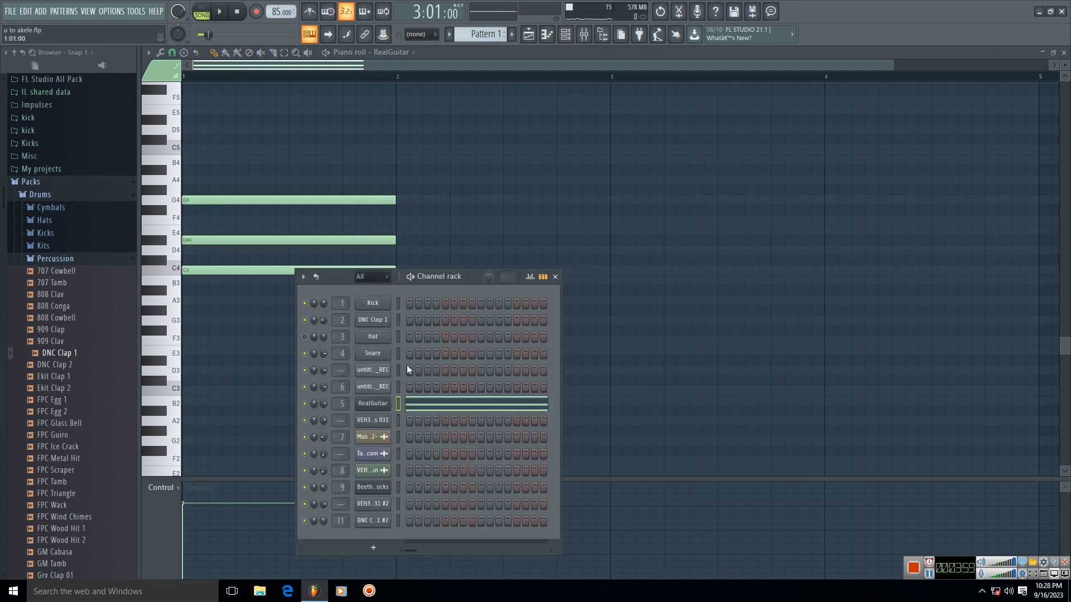
left_click(373, 404)
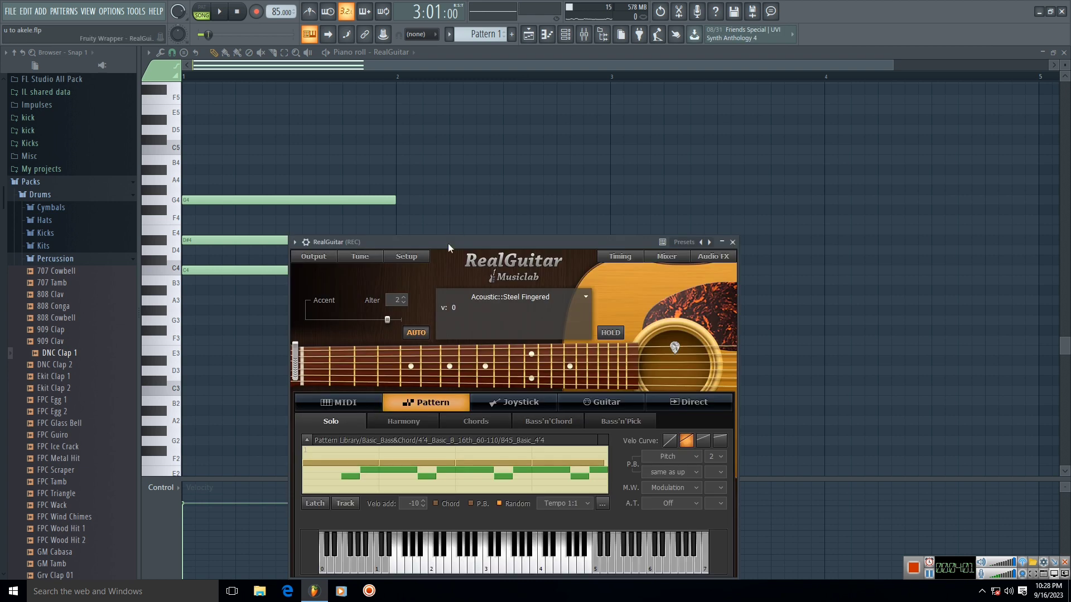
left_click_drag(448, 244, 416, 86)
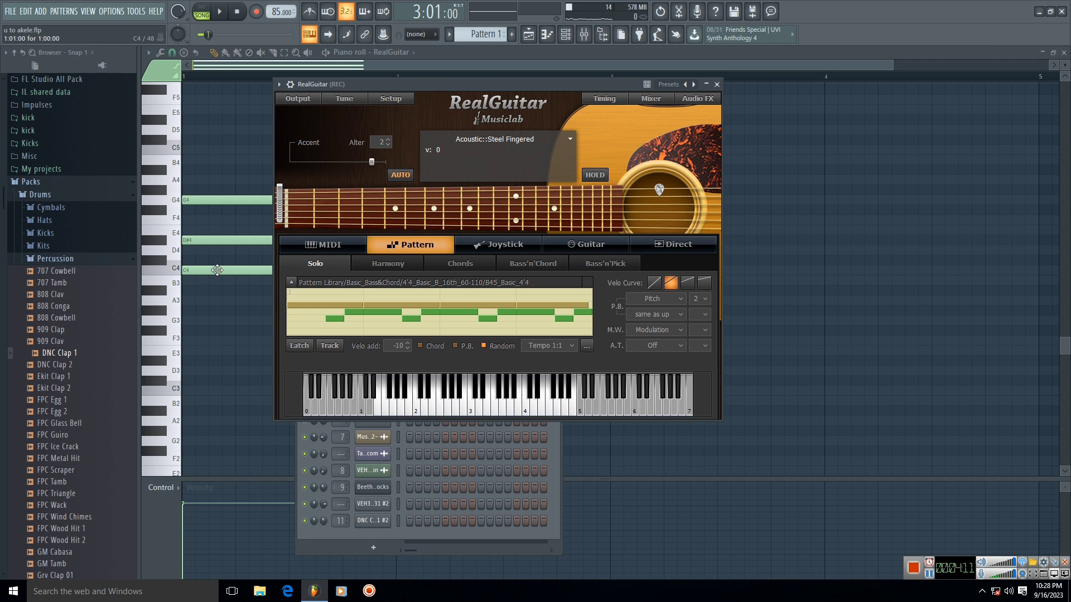
left_click_drag(381, 83, 604, 85)
left_click(475, 276)
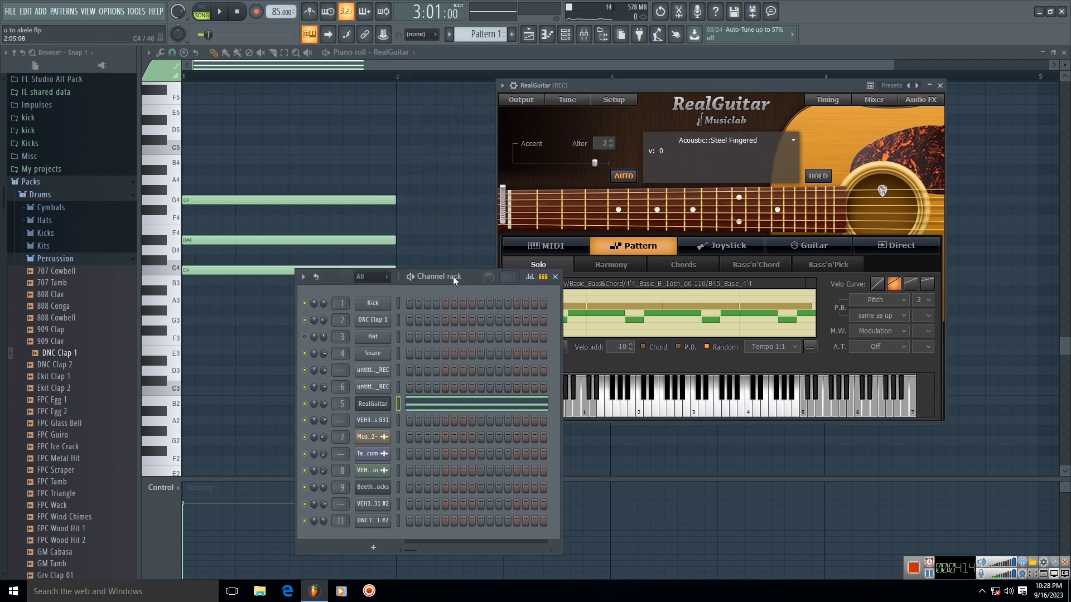
left_click(557, 278)
left_click_drag(644, 83, 543, 87)
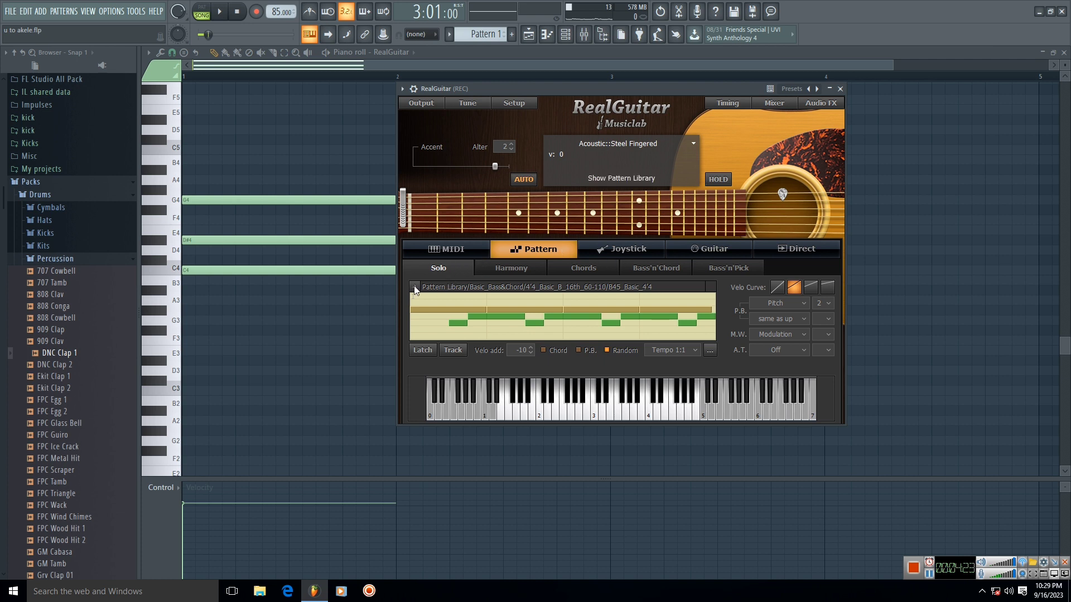
- Return to the playlist, move the playhead to the start of the song and unsolo the Pattern 1 track
left_click(1063, 53)
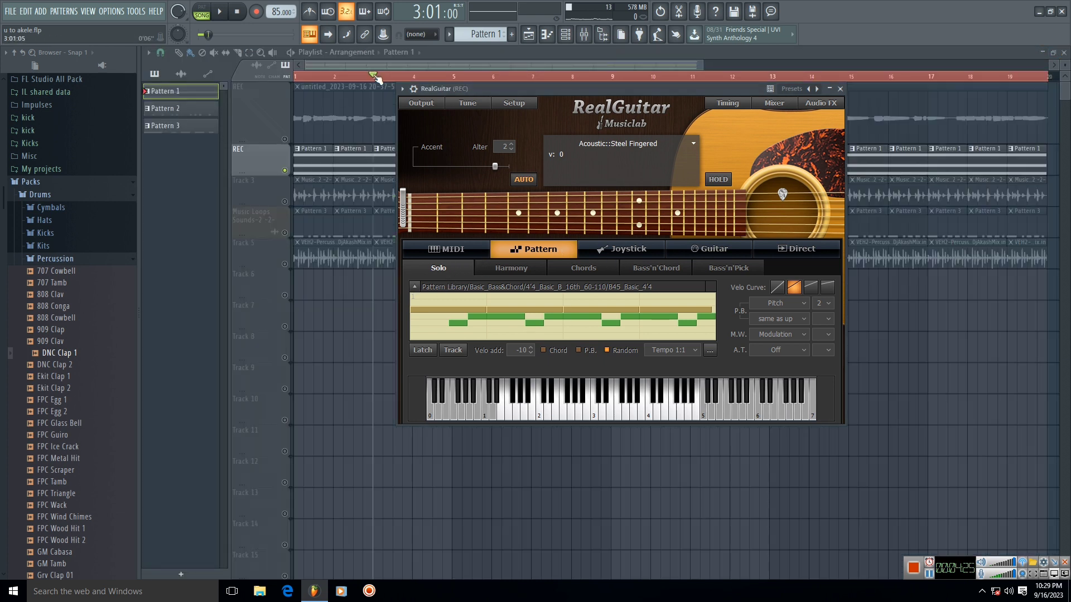
left_click(313, 76)
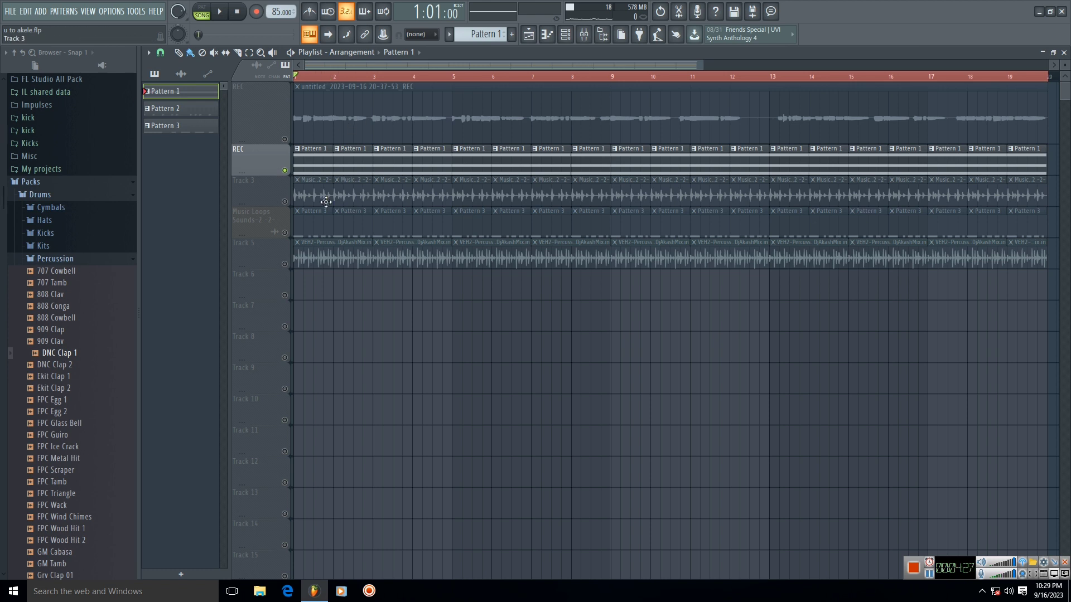
right_click(284, 170)
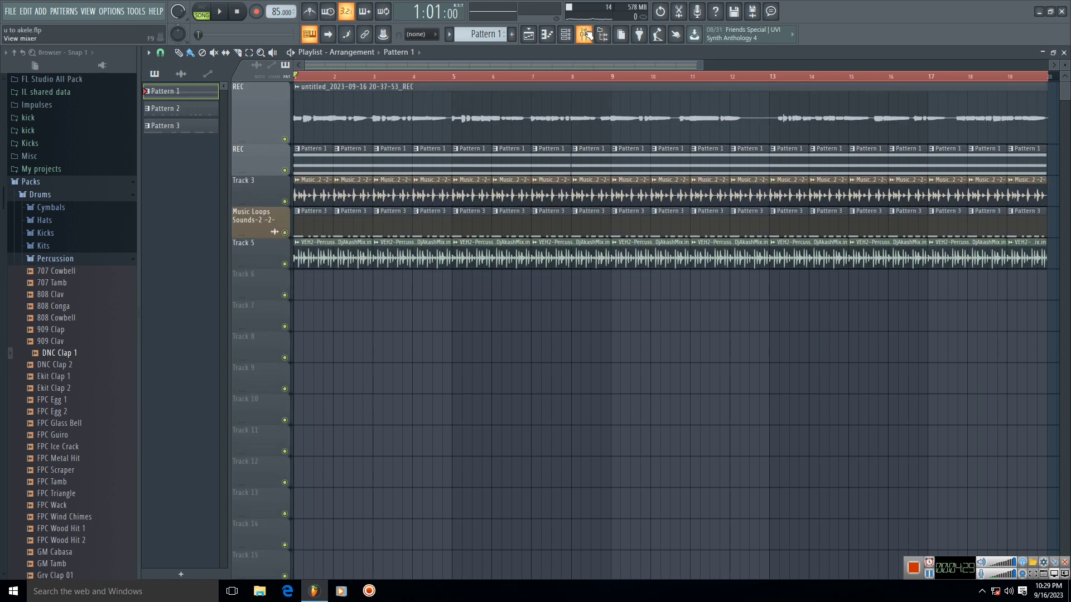
- Switch to the empty Pattern 4 and add a new RealGuitar channel, finding the plugin by searching for "real"
left_click(567, 36)
left_click_drag(490, 34, 491, 26)
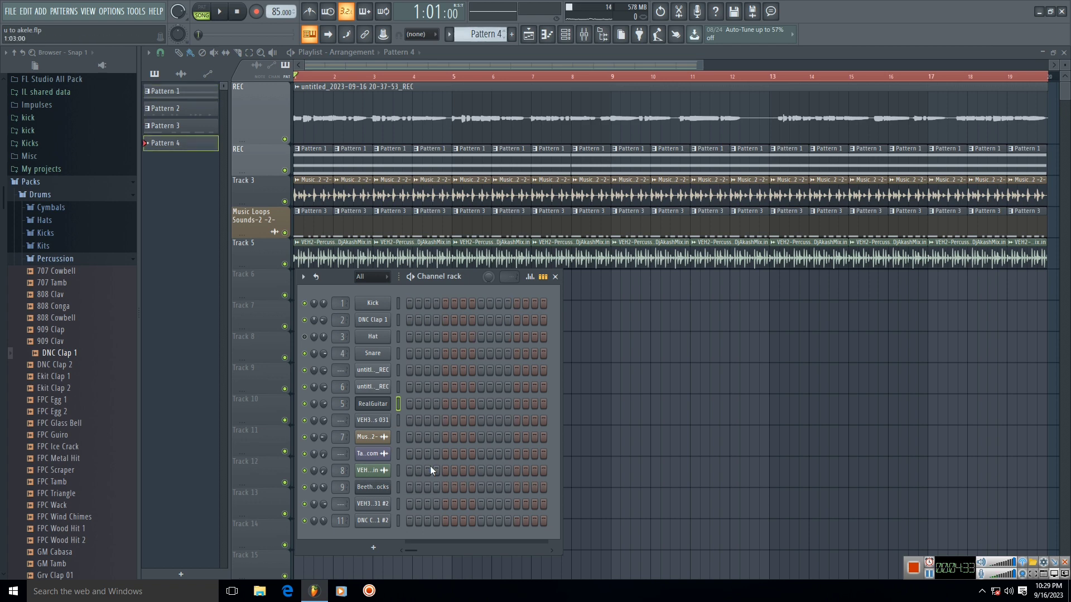
left_click(373, 548)
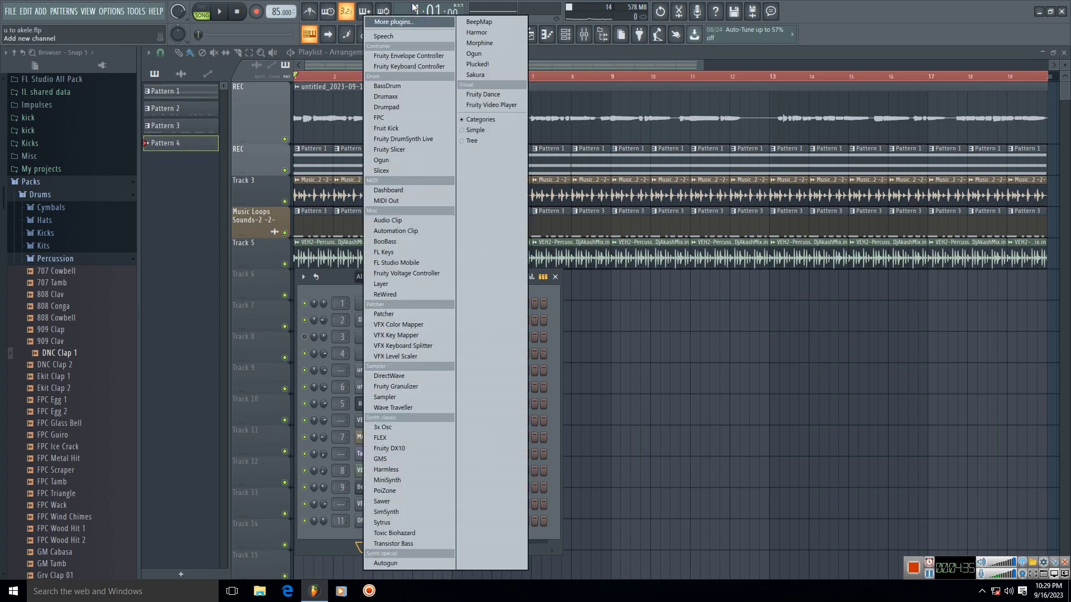
left_click(385, 25)
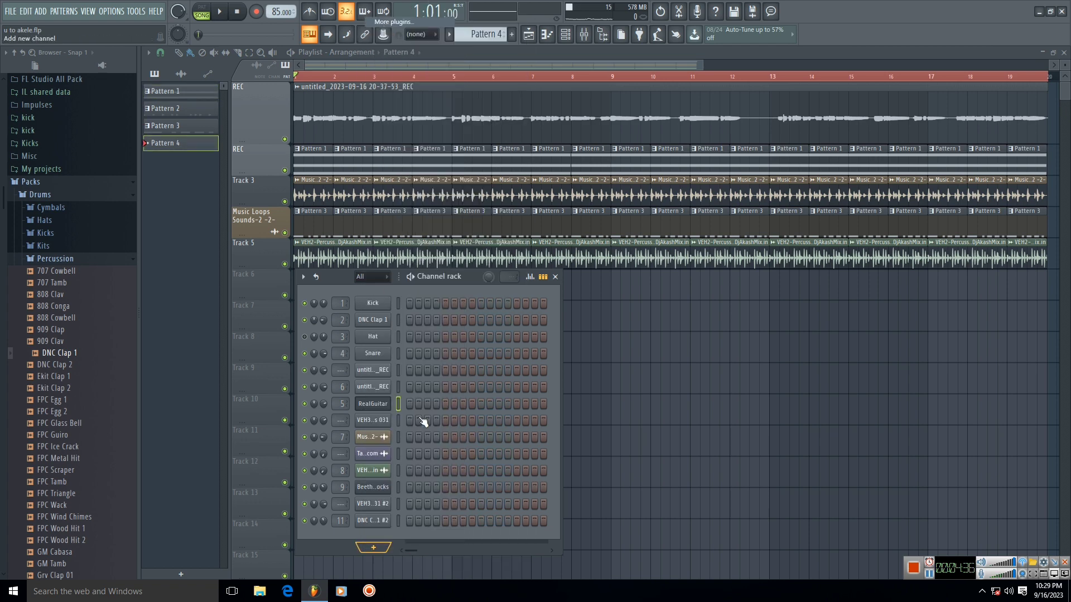
left_click(411, 535)
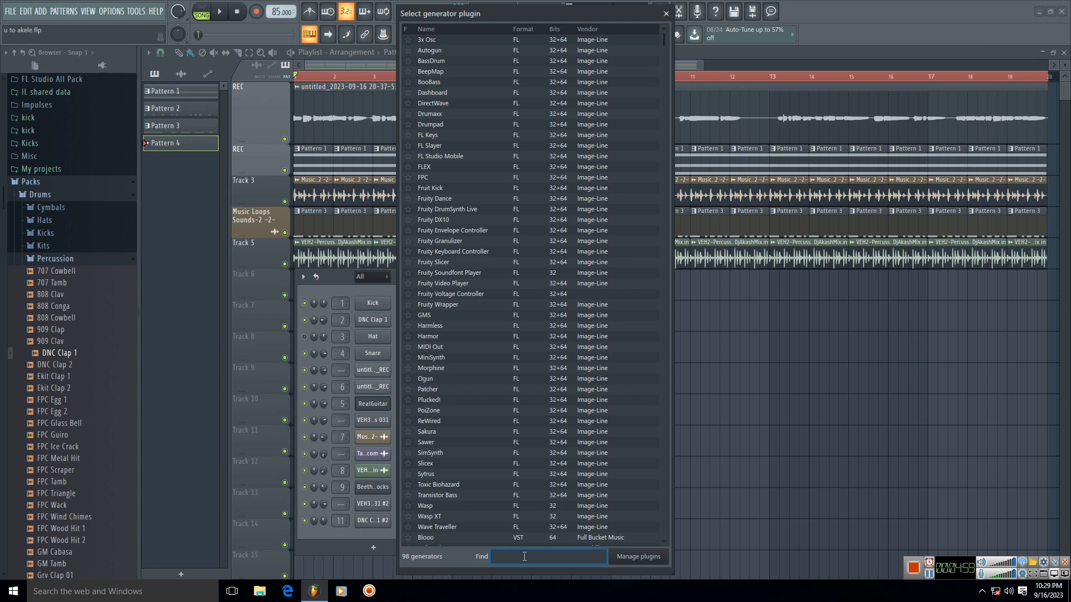
type("real")
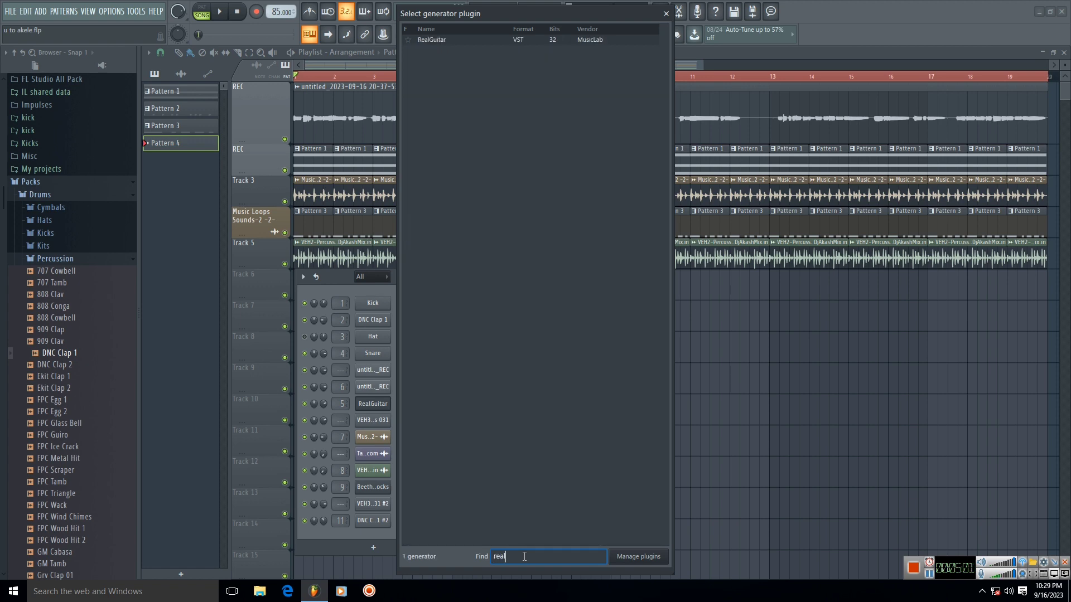
double_click(440, 41)
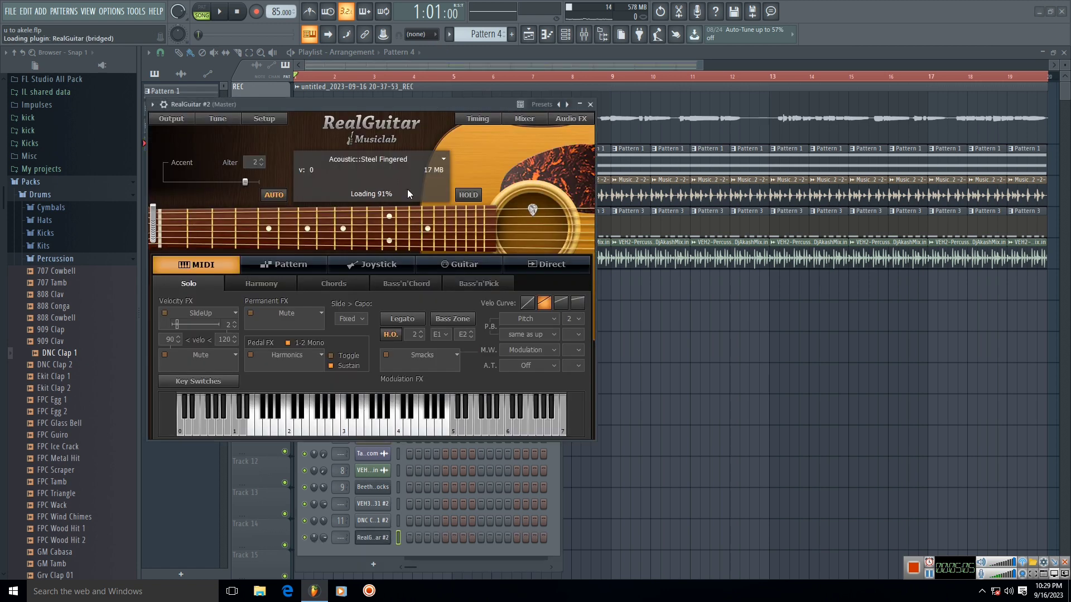
- Audition single notes on the new RealGuitar's keyboard and look over its list of guitar types
left_click_drag(368, 106, 500, 126)
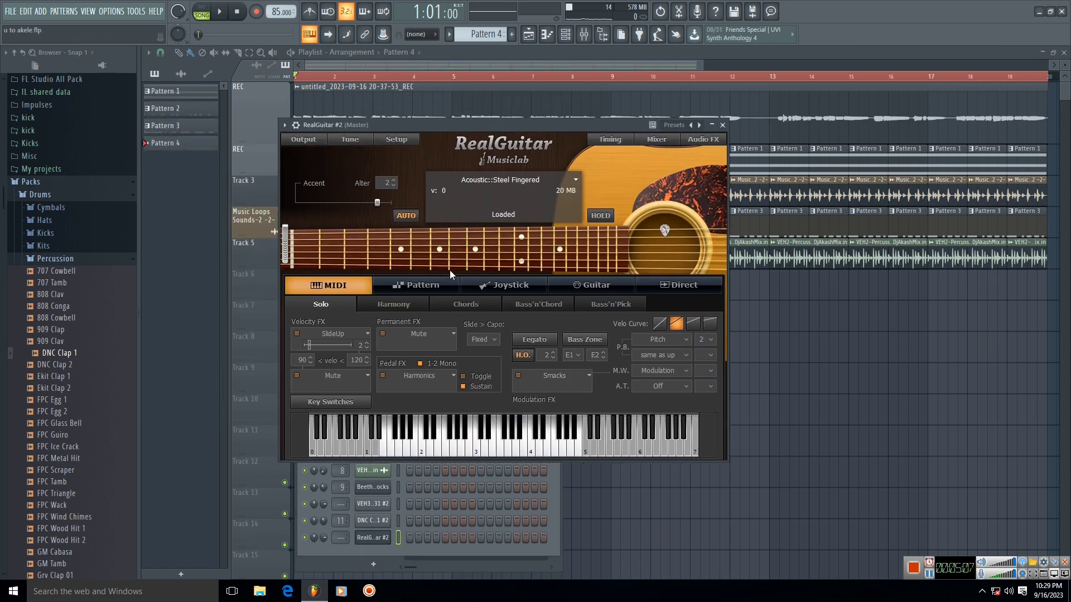
mouse_move(396, 448)
left_mouse_down()
mouse_move(580, 452)
mouse_move(438, 457)
mouse_move(389, 446)
left_mouse_up()
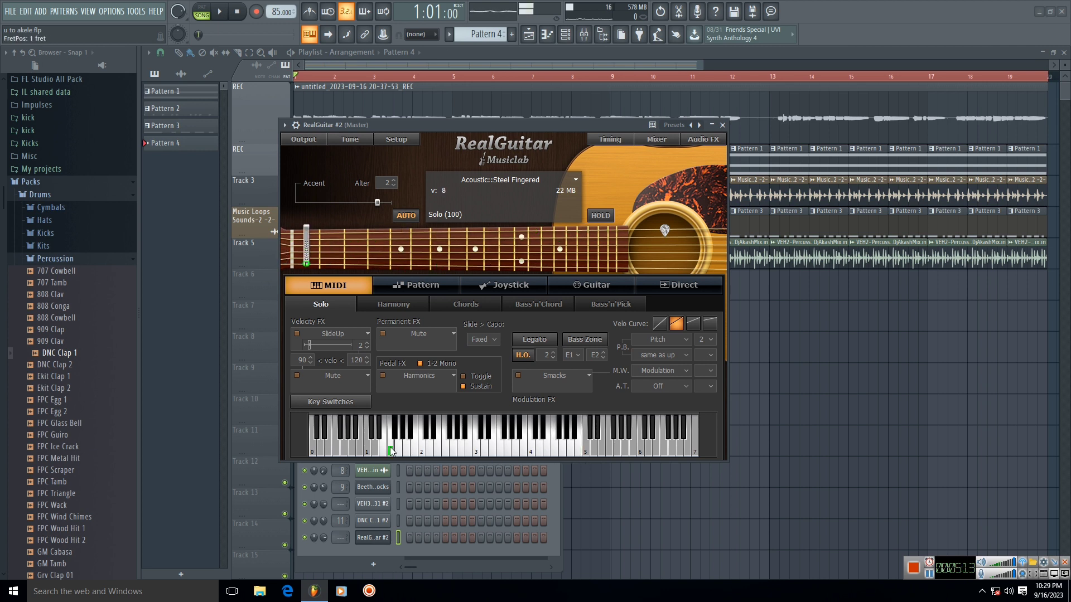
left_click(360, 442)
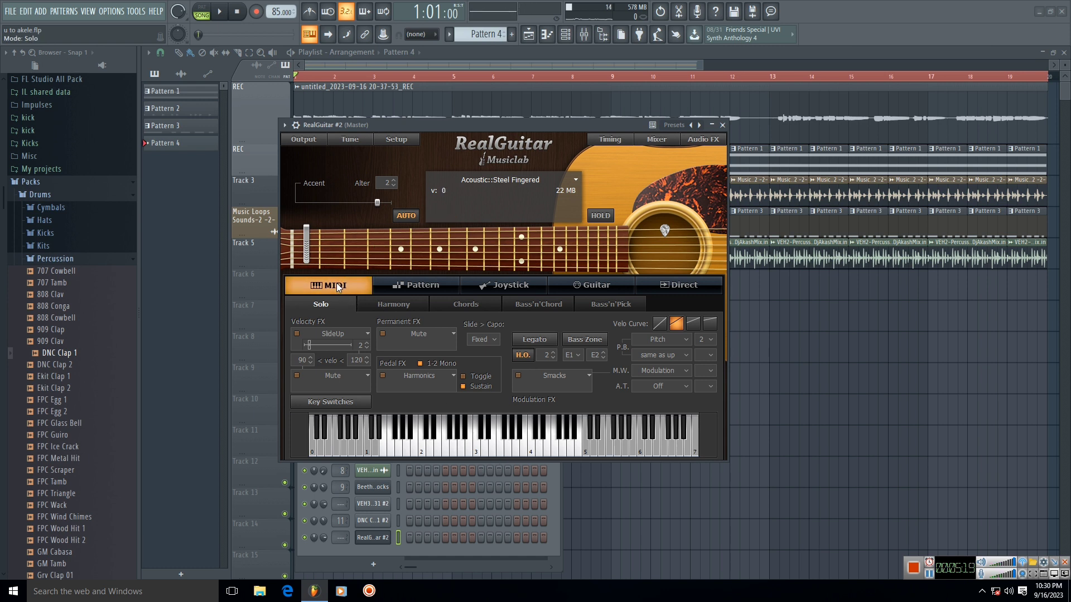
left_click(438, 449)
left_click(449, 449)
left_click(484, 449)
left_click(486, 182)
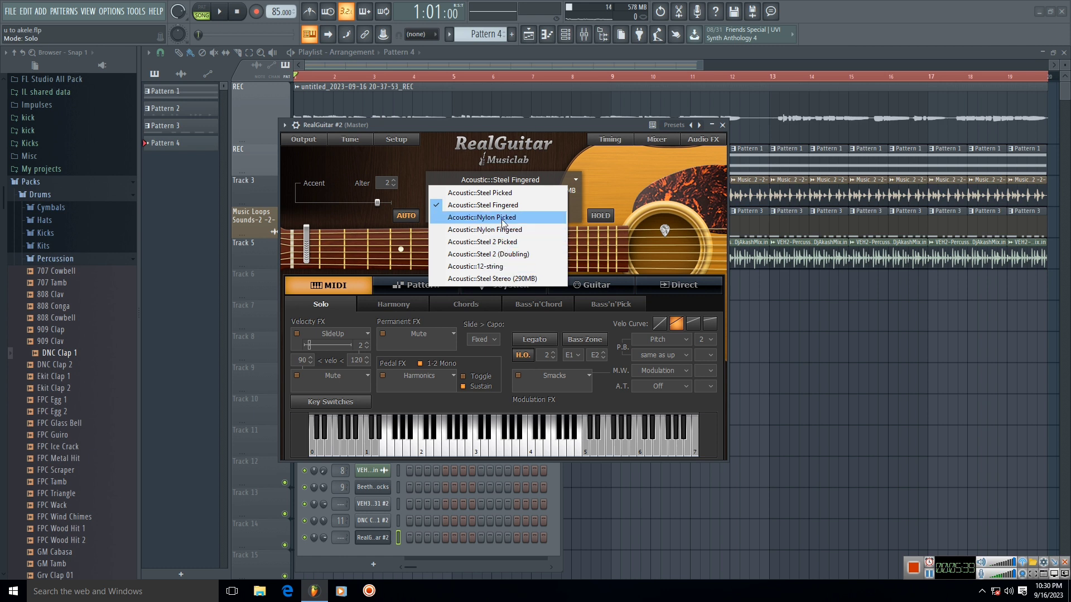
left_click(453, 169)
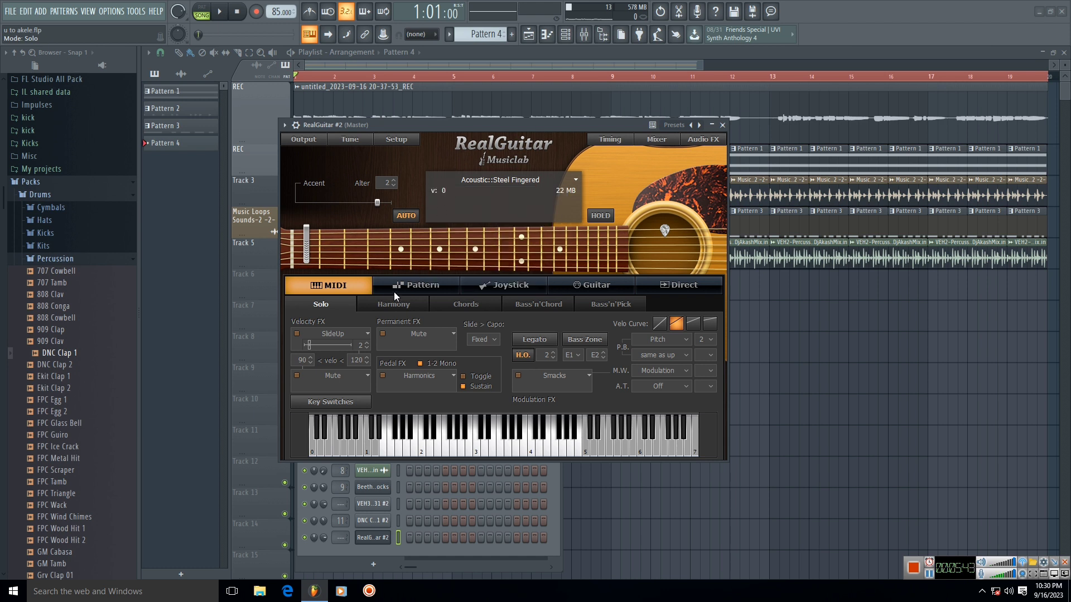
- Put RealGuitar in Pattern mode and load B01_Basic_3'4 from the Basic_Bass&Chord folder 3'4_Basic_B_4th_80-250
left_click(420, 289)
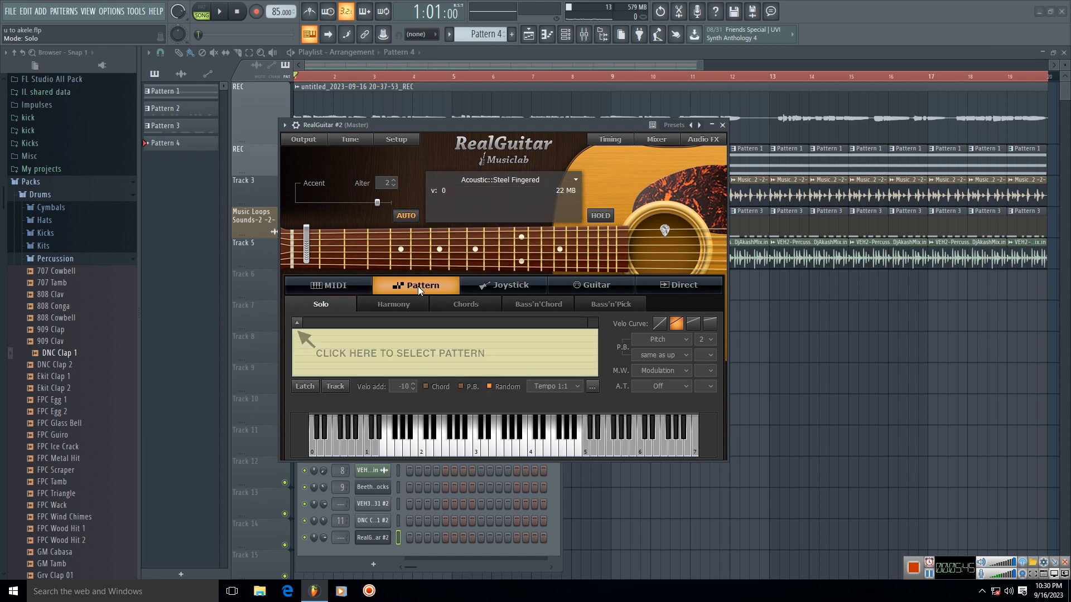
left_click(297, 322)
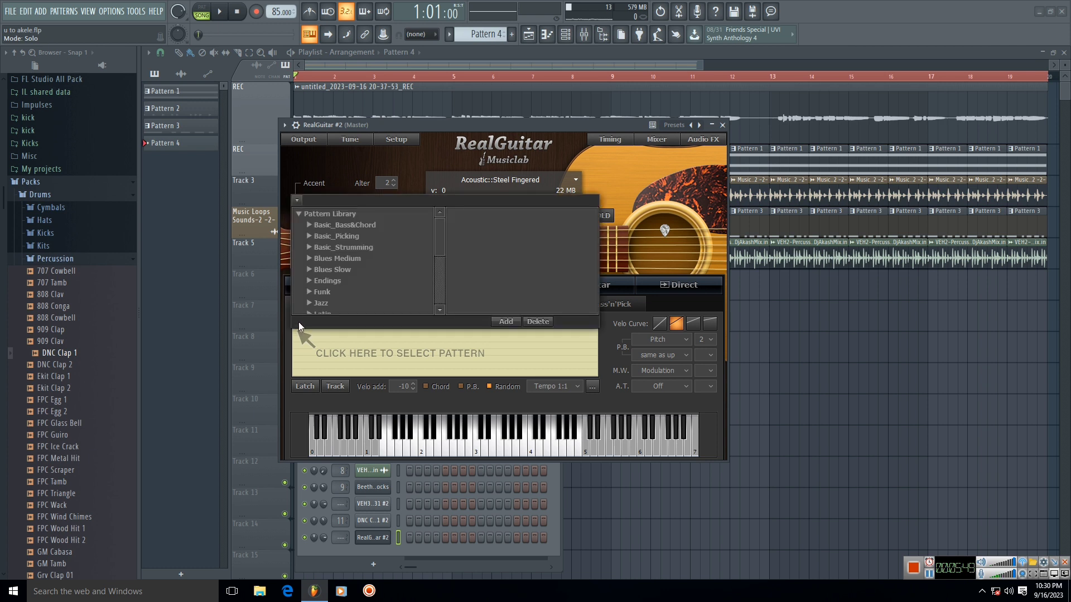
double_click(346, 224)
left_click(361, 240)
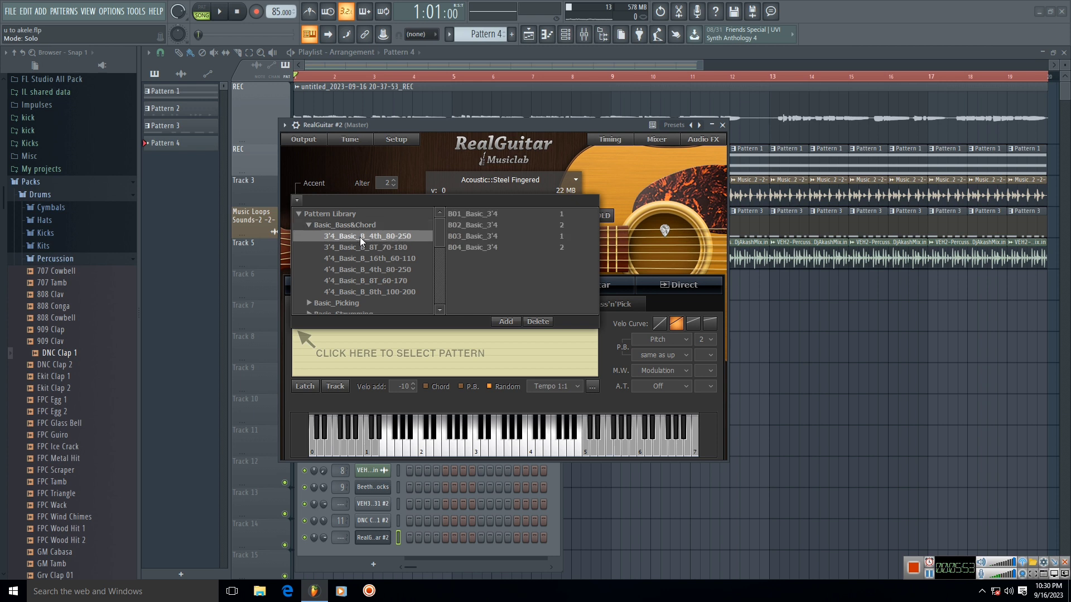
left_click(475, 215)
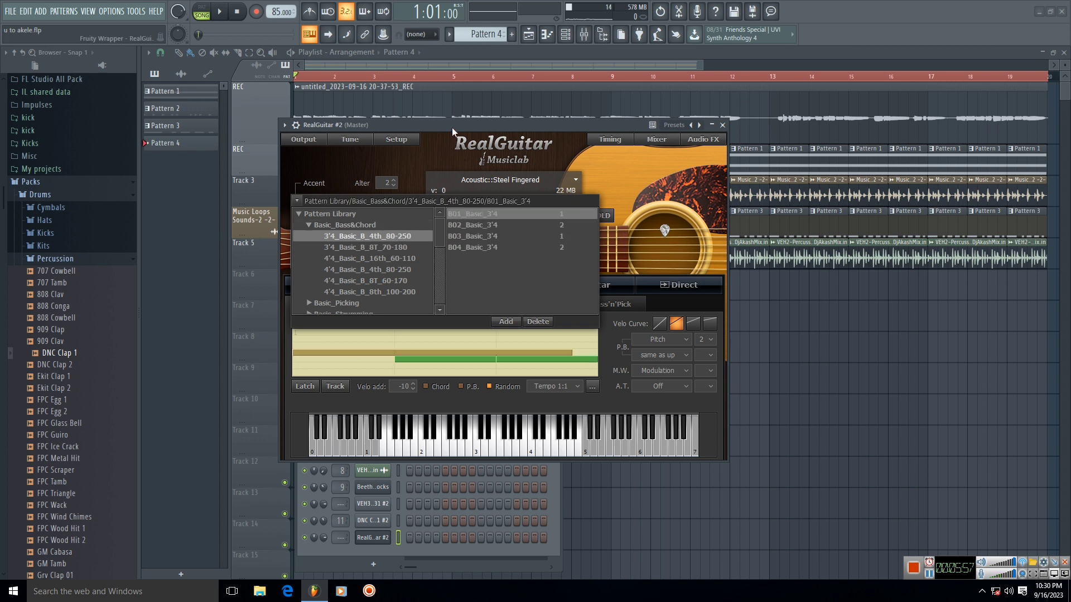
- Play a chord of C, E and G to audition the loaded RealGuitar pattern
key("z")
key("b")
key("c")
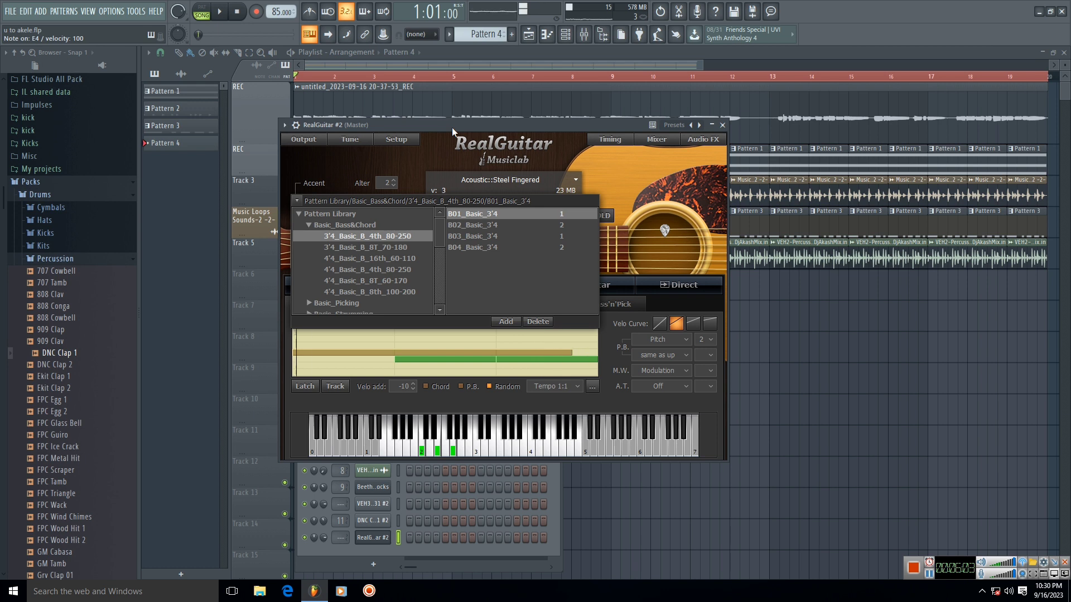
key("z")
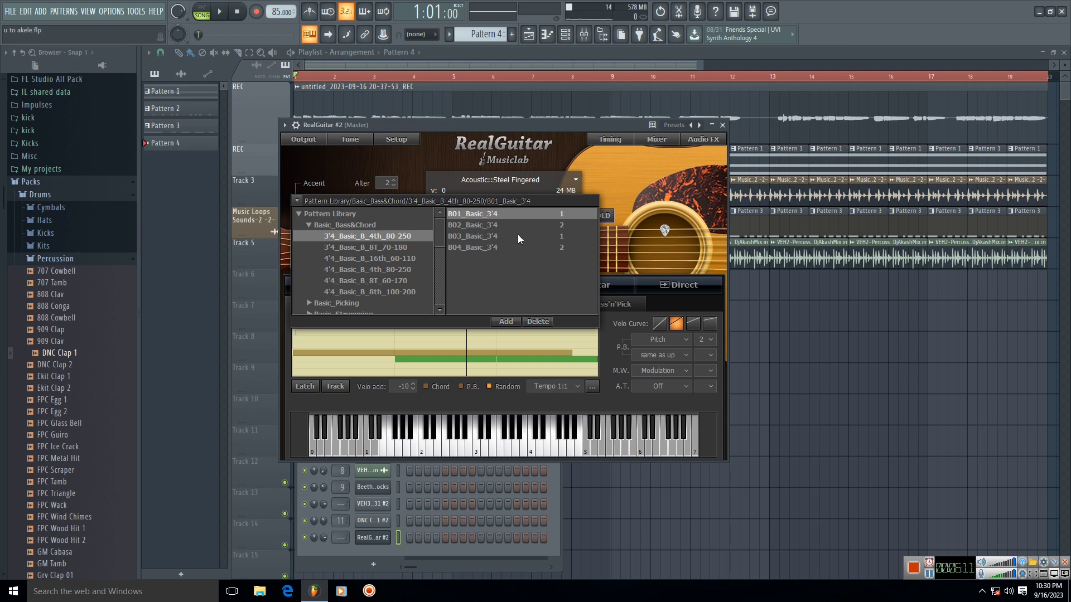
- Audition single notes with the current pattern, then try B03, B01 and B02_Basic_4'4 from the 4'4_Basic_B_4th_80-250 folder
key("n")
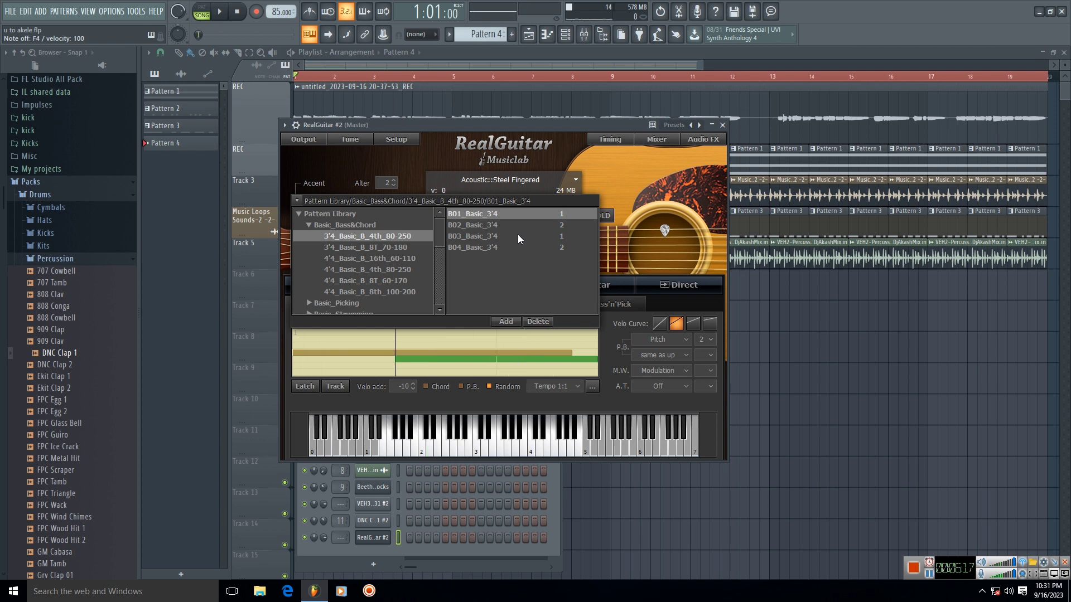
key("m")
left_click(351, 271)
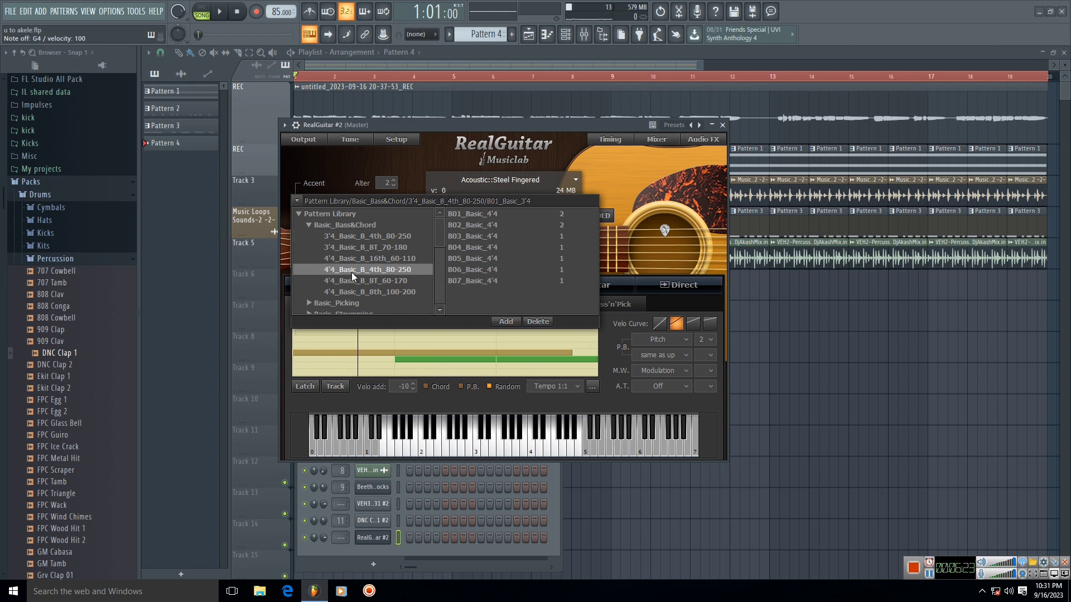
left_click(467, 237)
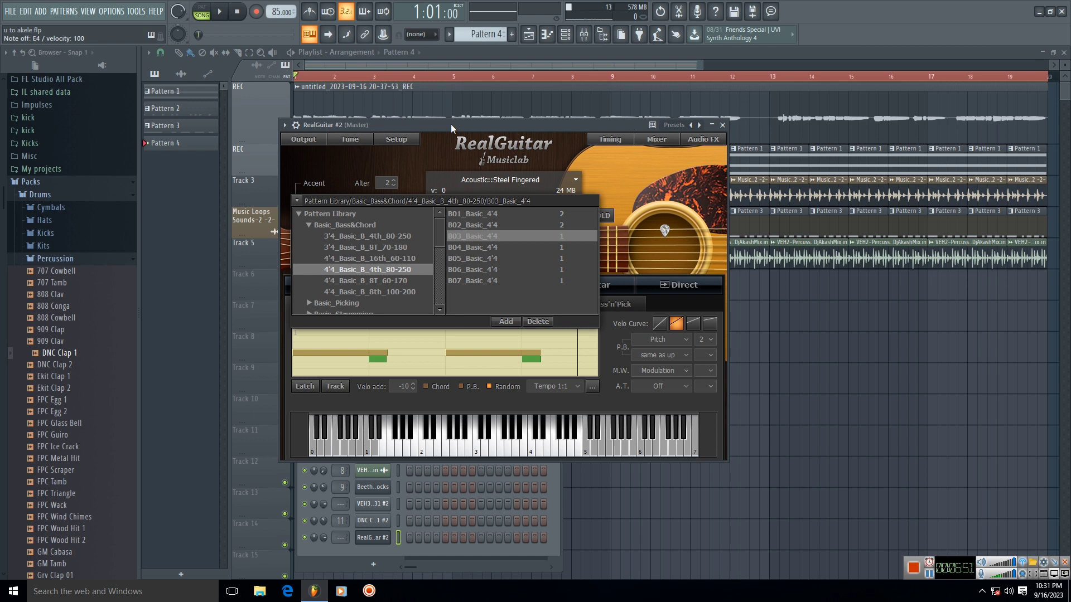
left_click(491, 217)
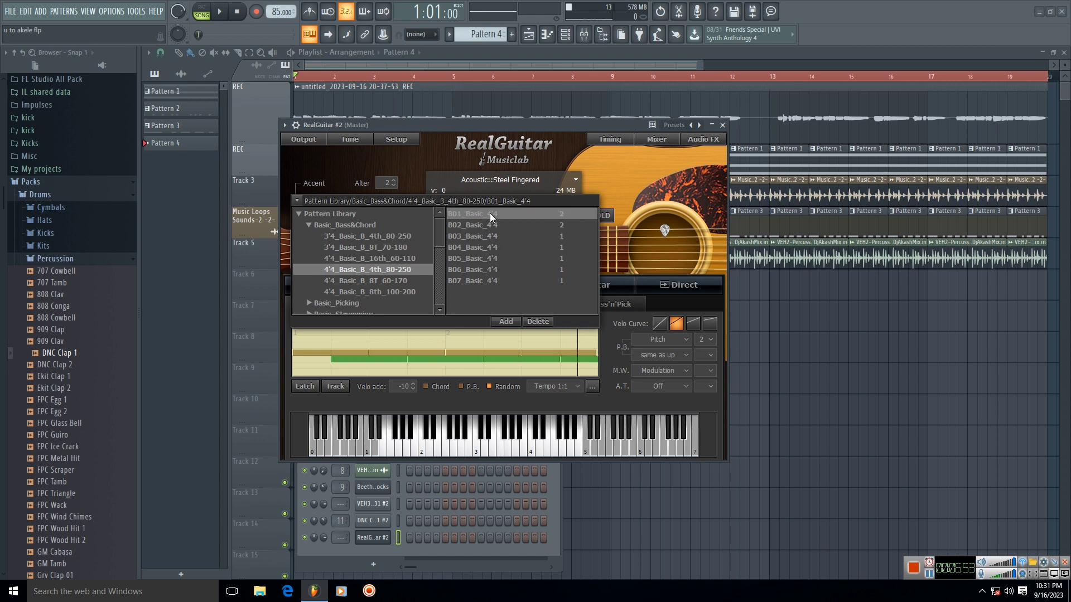
left_click(493, 226)
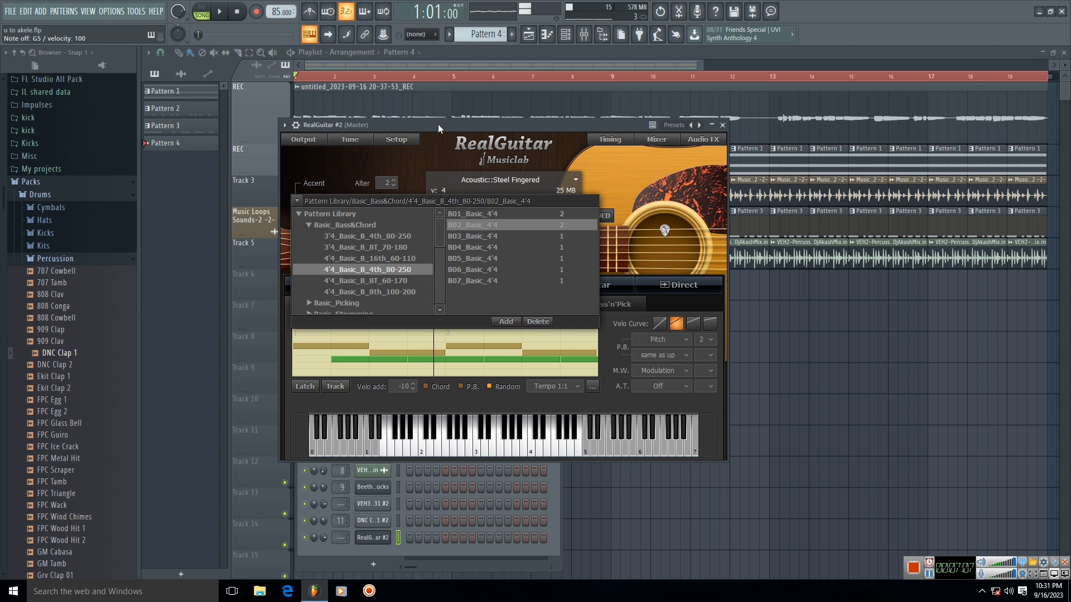
- Draw a one-bar chord of C4, D#4 and G4 at bar 1 in RealGuitar #2's piano roll
left_click(284, 125)
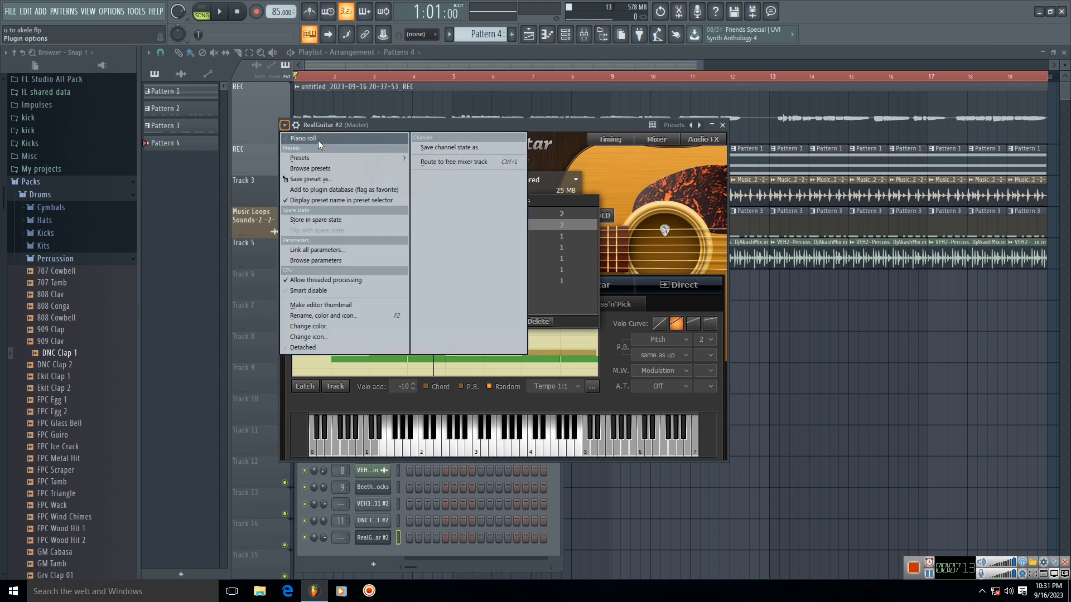
left_click(317, 139)
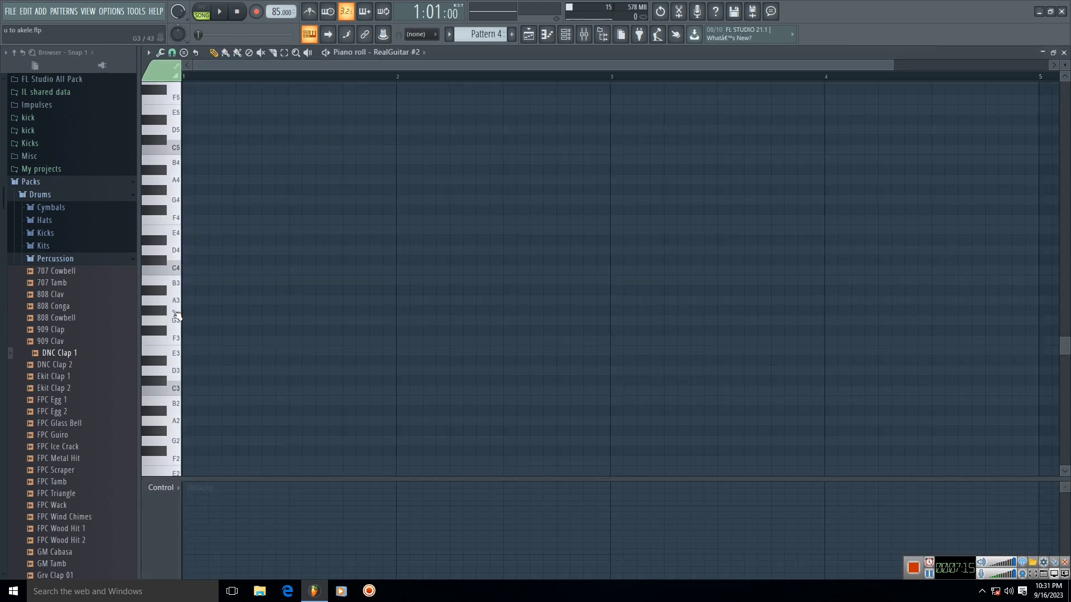
left_click(171, 272)
left_click(186, 273)
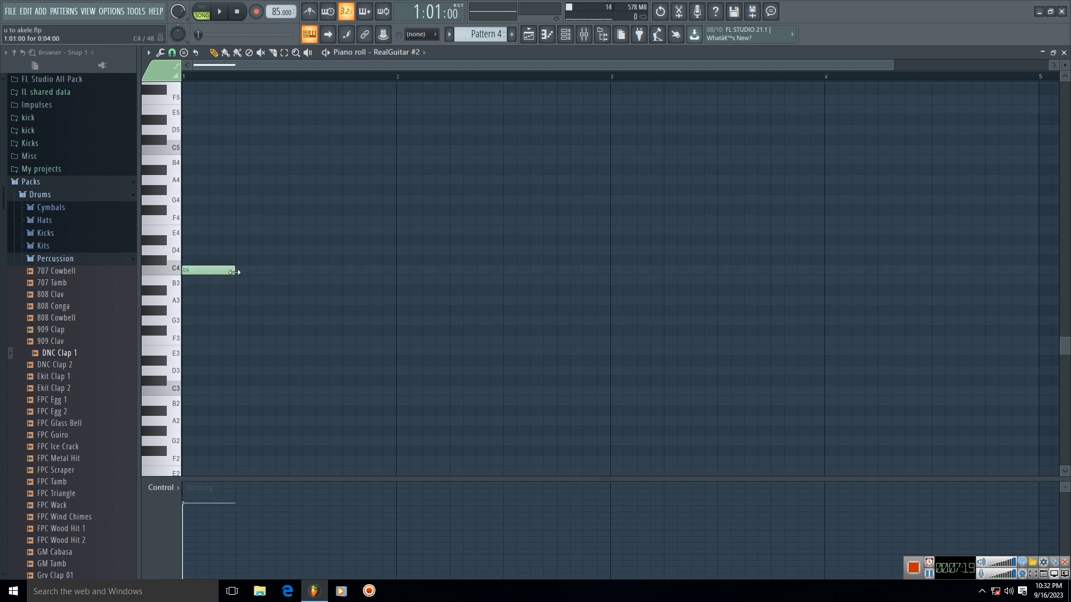
left_click_drag(234, 272, 396, 271)
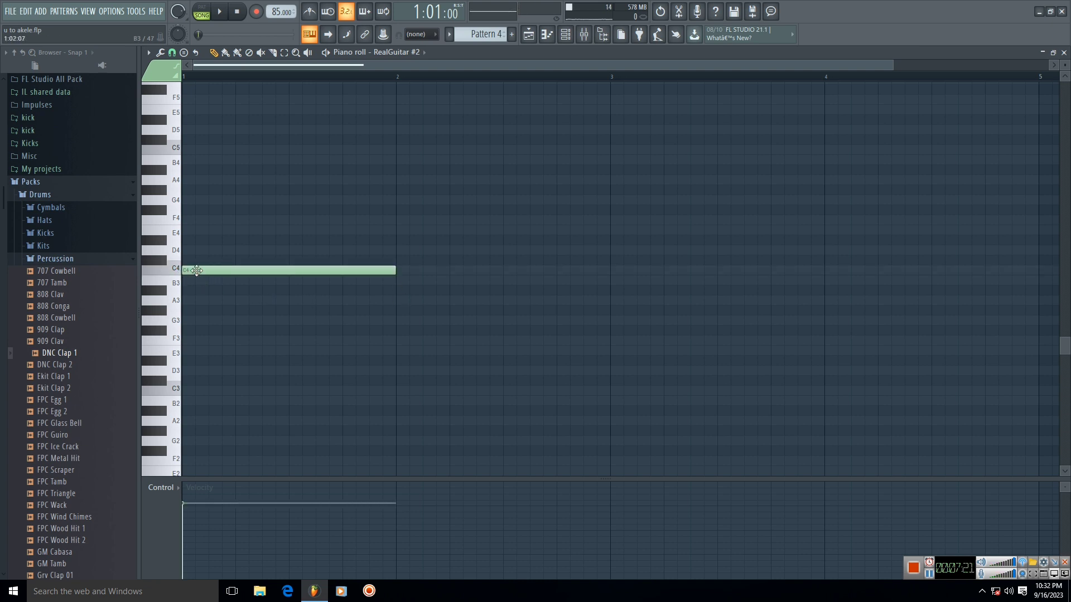
left_click(187, 239)
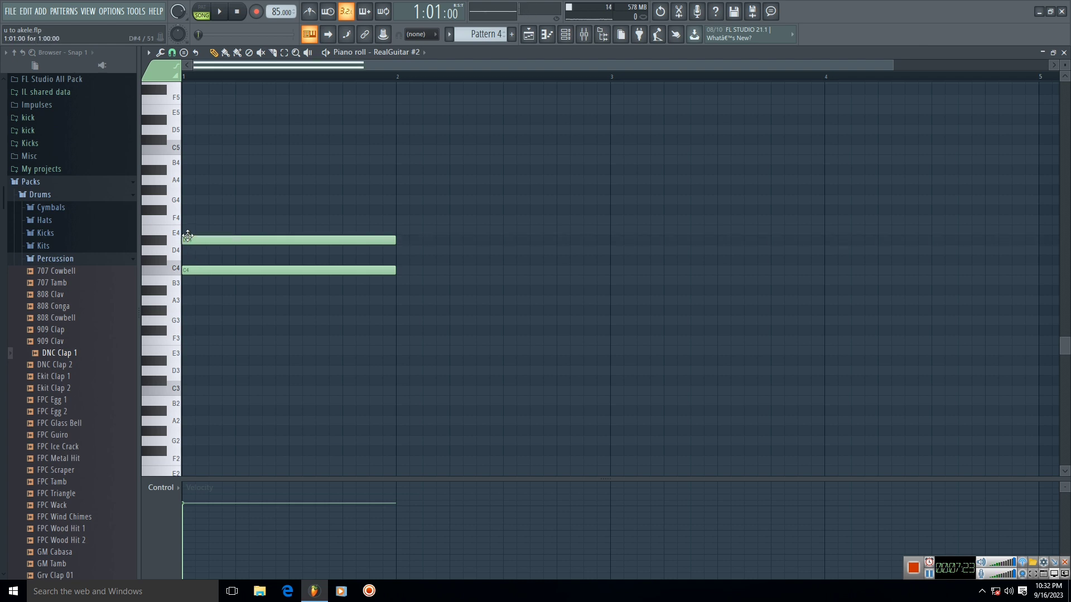
left_click(186, 201)
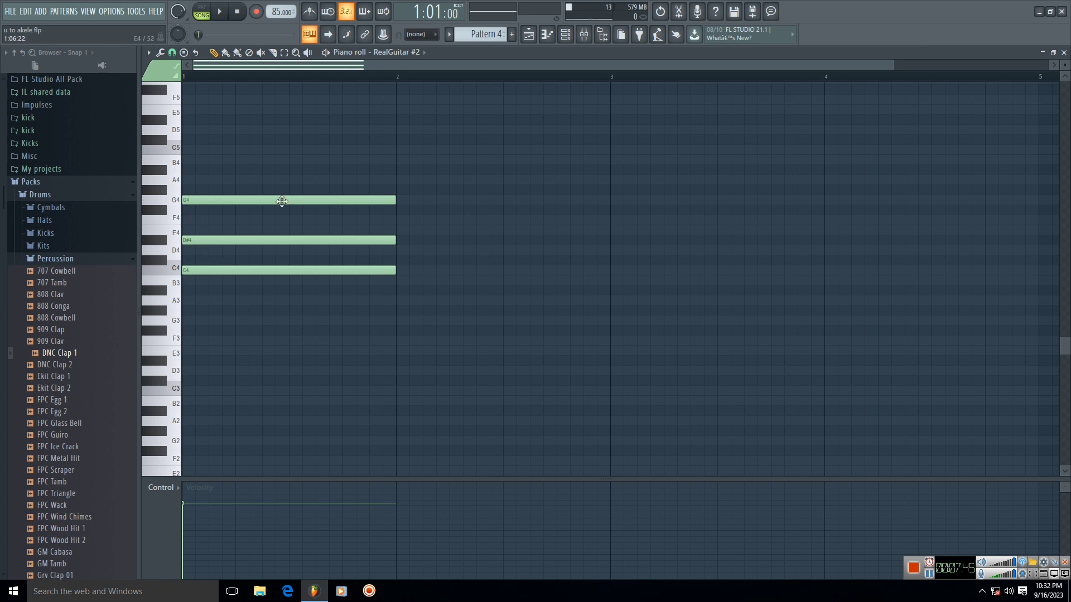
- Loop Pattern 4 and try B06_Basic_4'4 and B07_Basic_4'4 from RealGuitar #2's pattern library during playback
key("space")
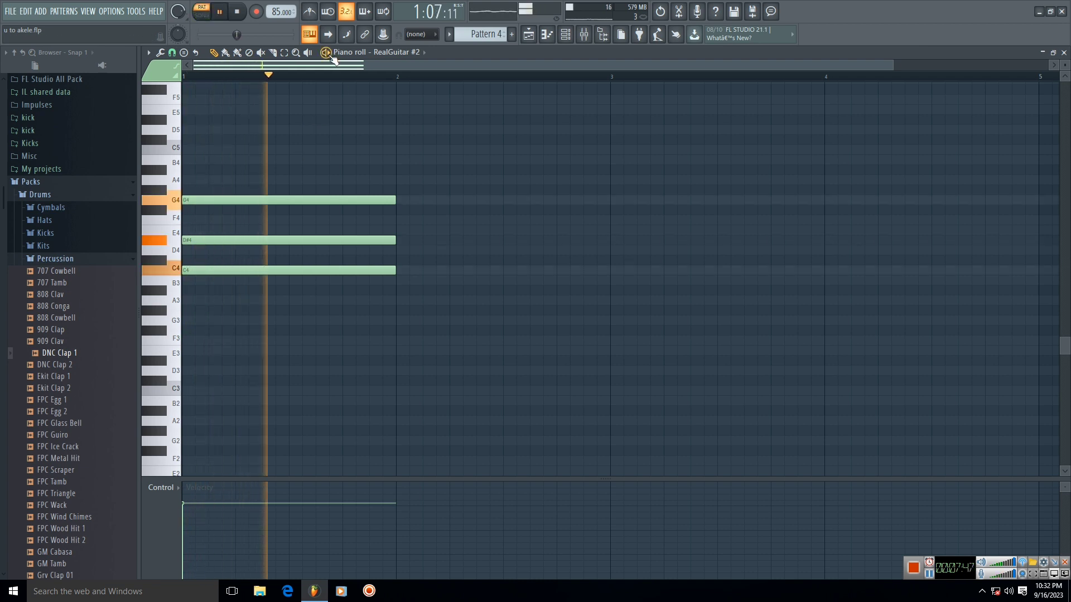
left_click(566, 37)
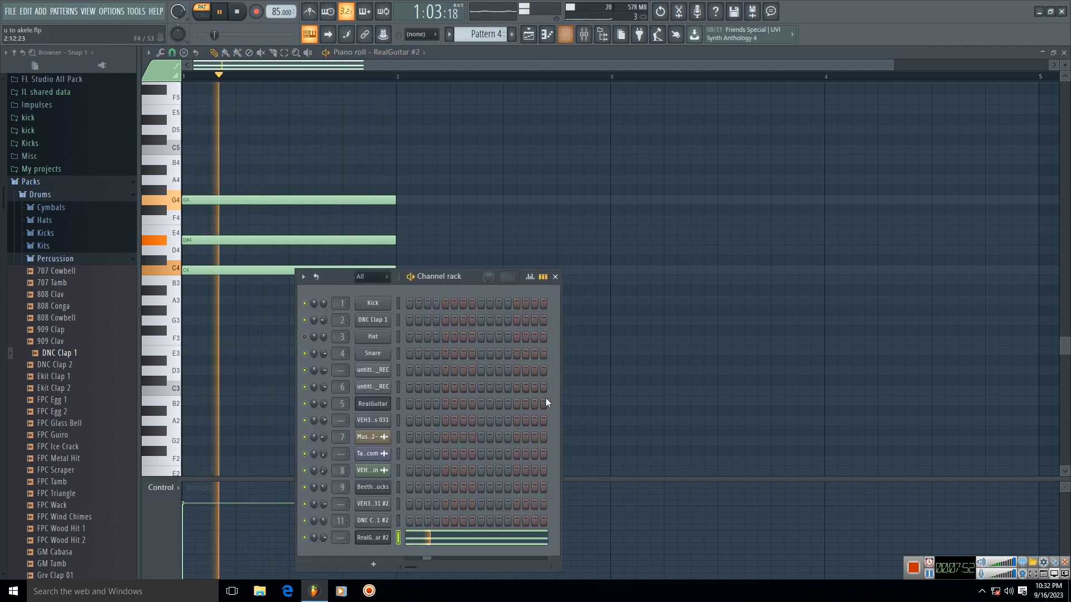
left_click(385, 542)
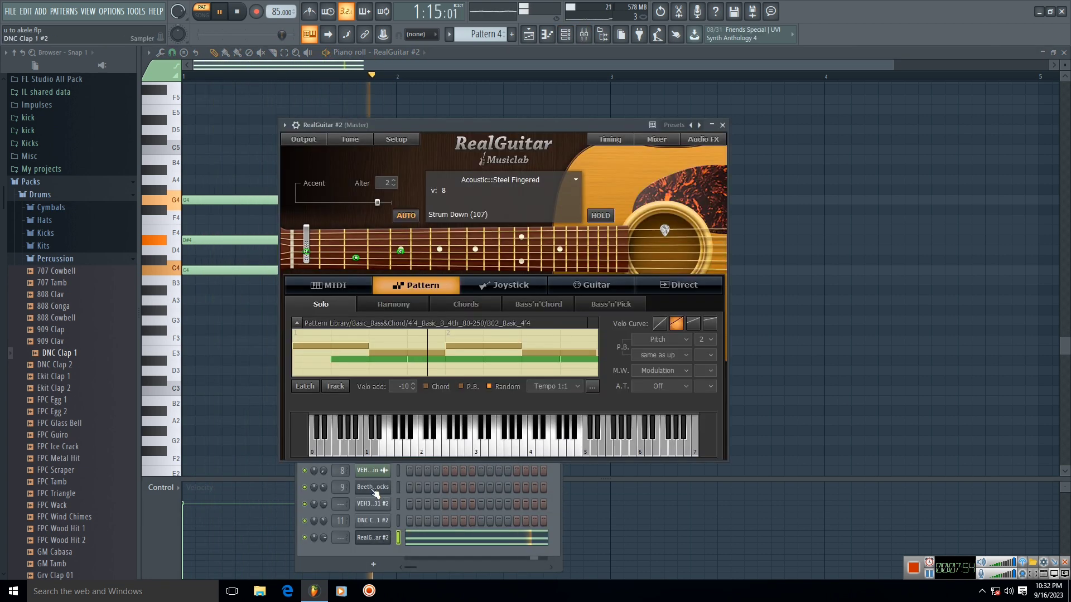
left_click(296, 324)
left_click(453, 271)
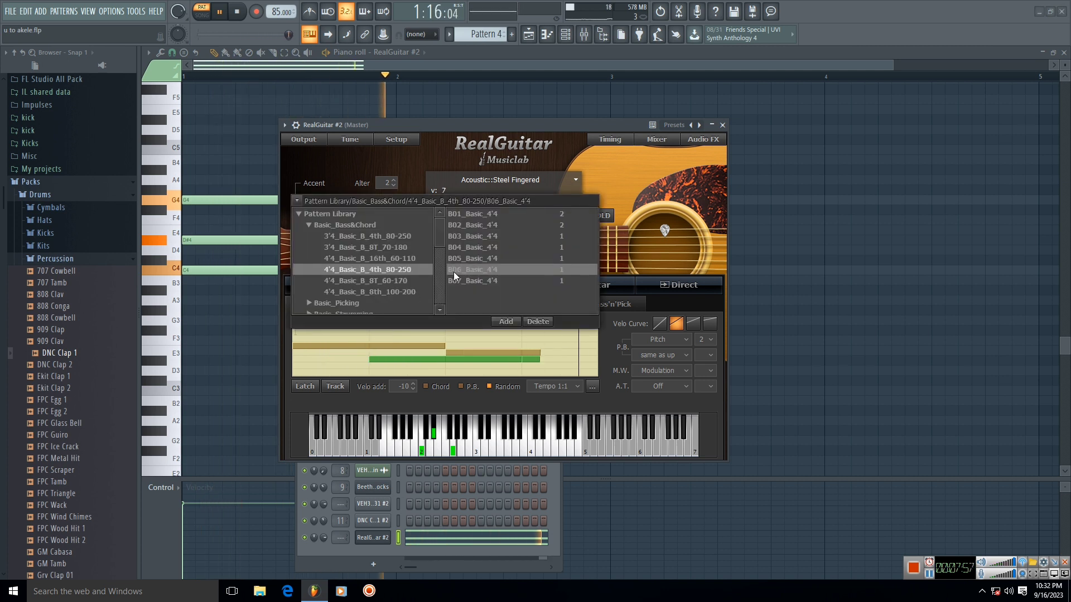
left_click(457, 279)
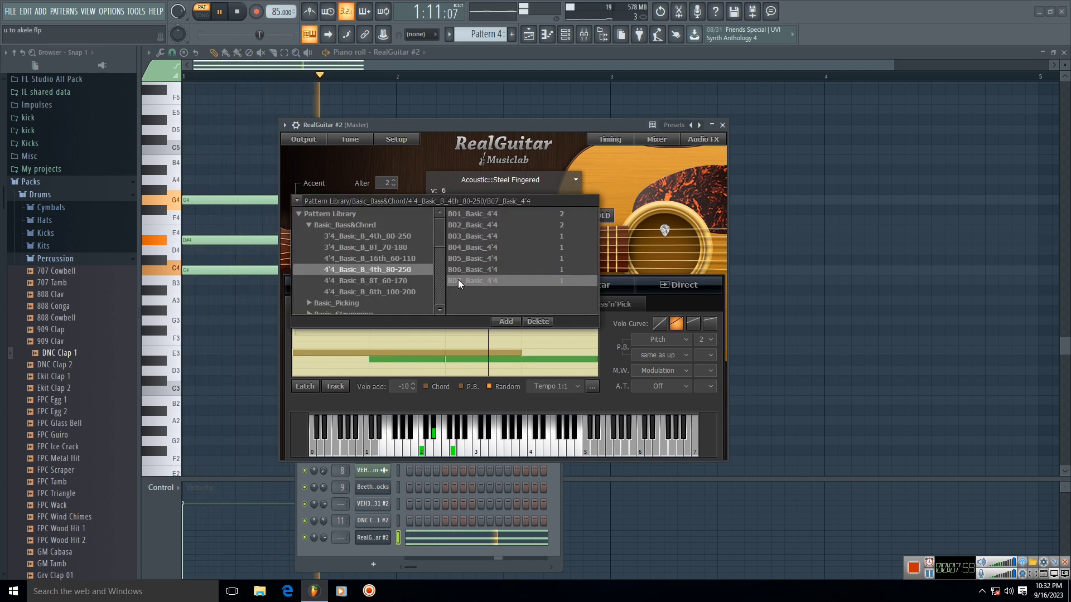
- Try B14 and B15 from 4'4_Basic_B_8th_100-200, settle on B08_Basic_4'4, and close RealGuitar and the channel rack
left_click(368, 292)
left_click(470, 278)
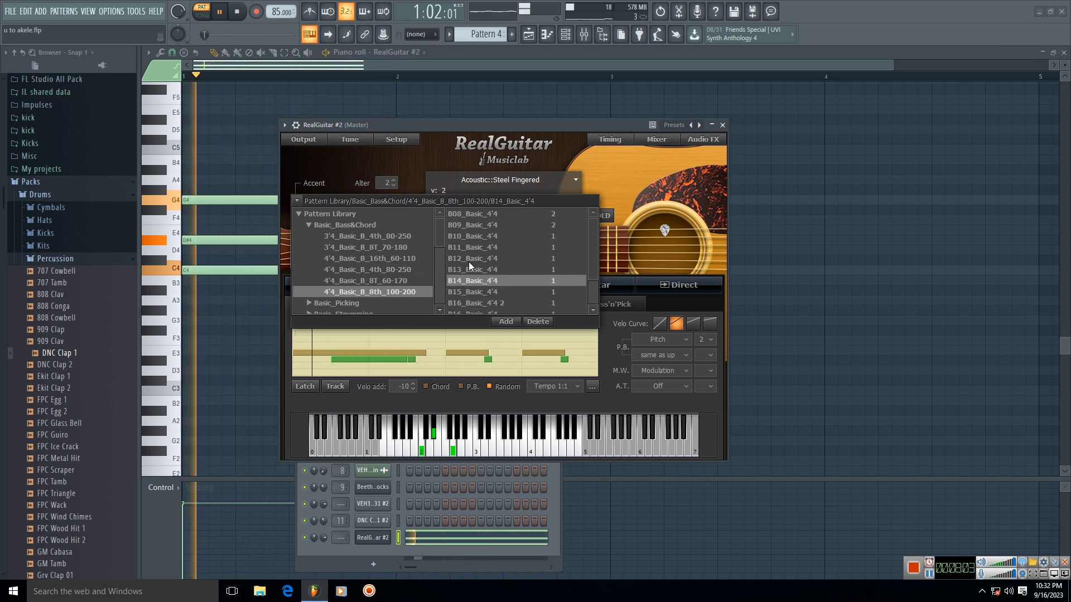
left_click(468, 292)
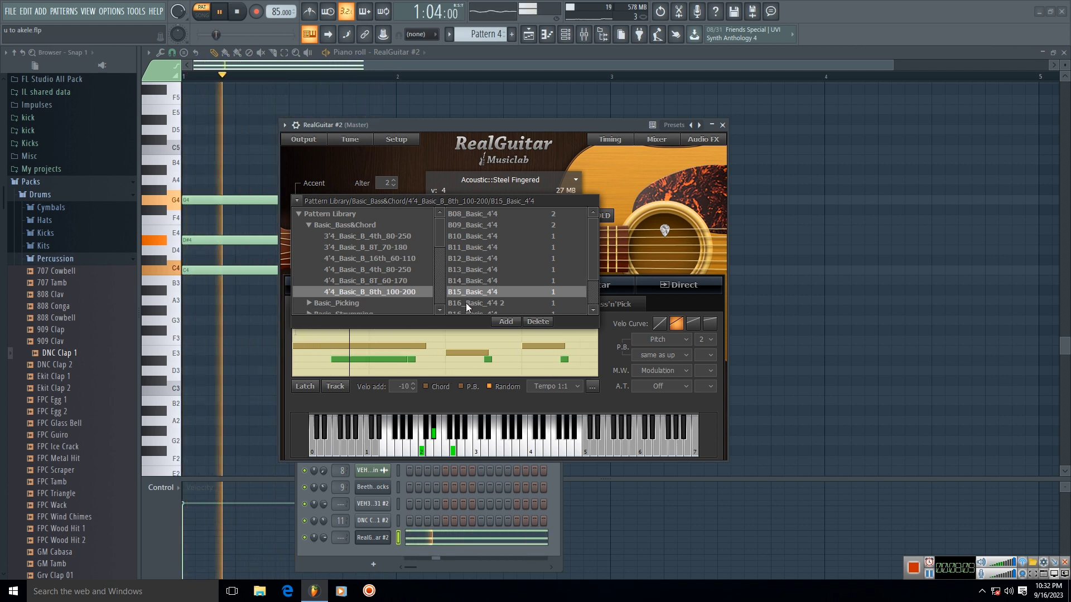
left_click(473, 215)
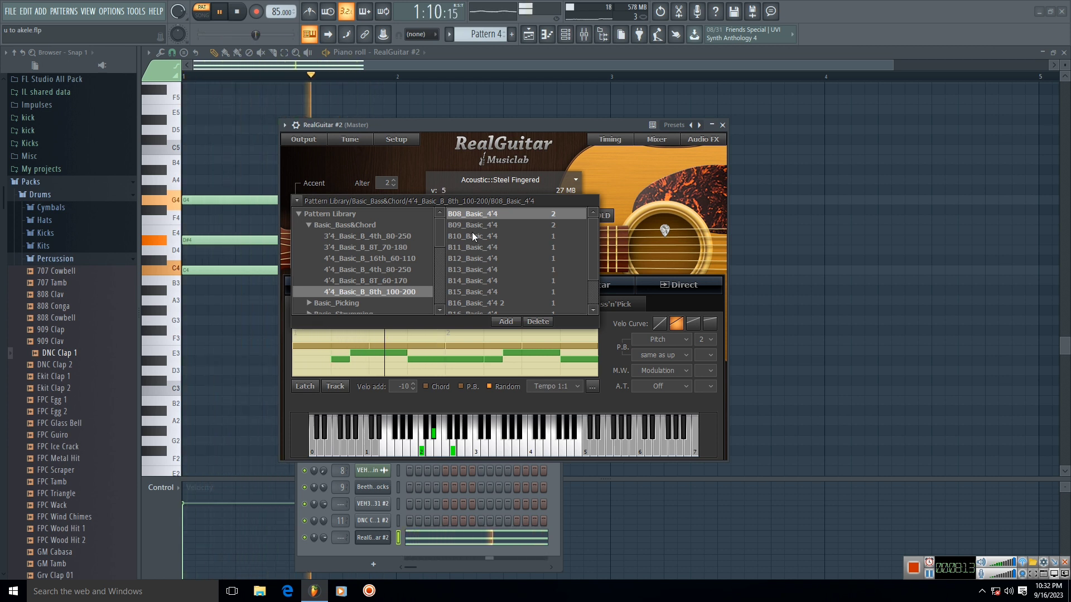
left_click(723, 125)
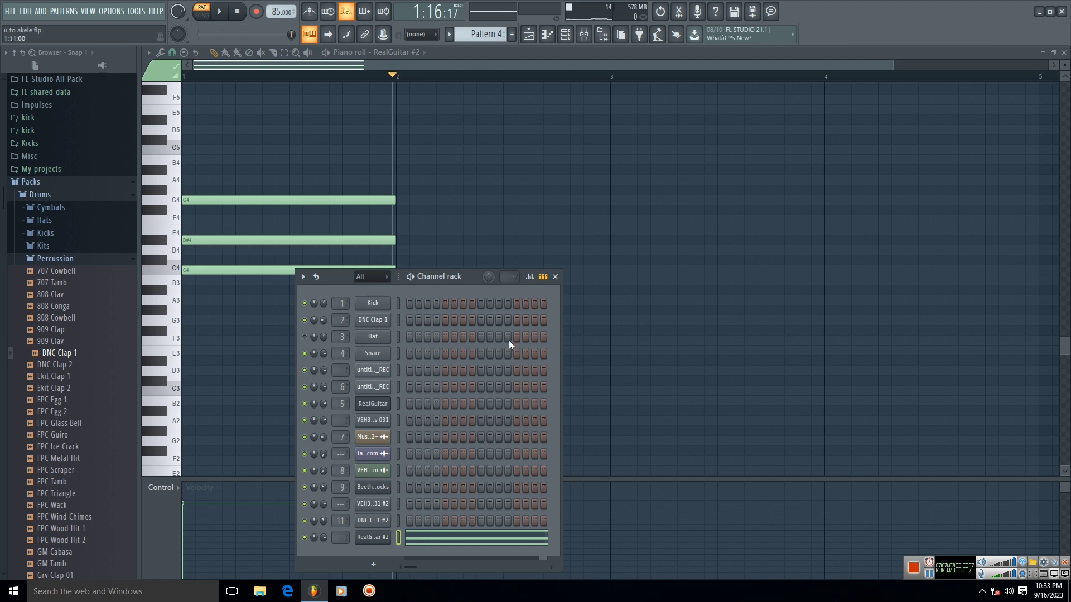
left_click(560, 279)
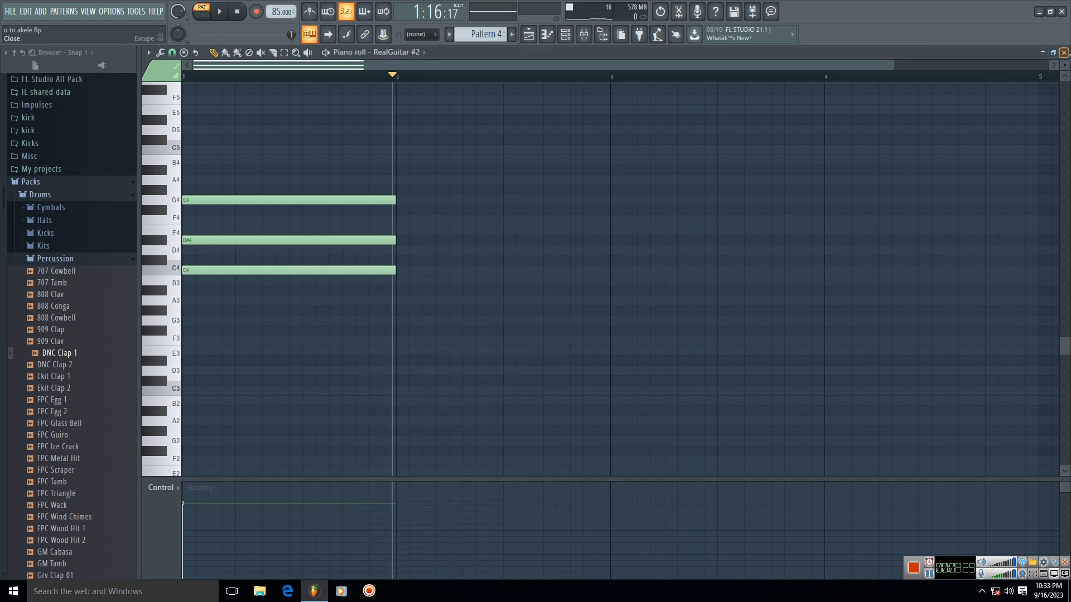
- Fill playlist Track 6 with Pattern 4 clips from bar 1 through bar 19 and switch playback to song mode
key("F5")
mouse_move(296, 282)
left_mouse_down()
mouse_move(968, 311)
mouse_move(1048, 301)
left_mouse_up()
right_click(1039, 293)
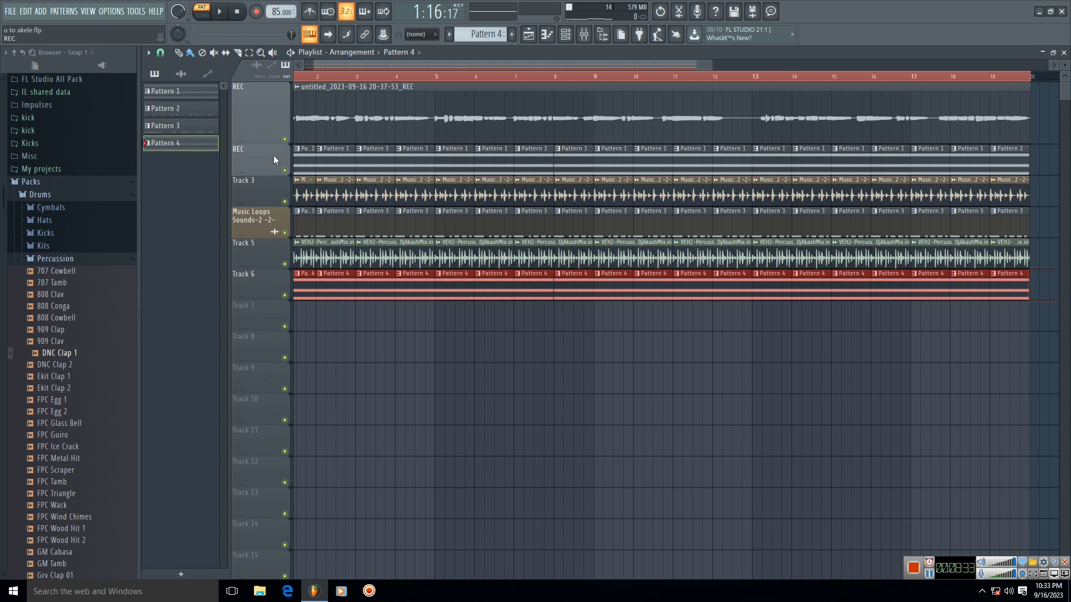
key("l")
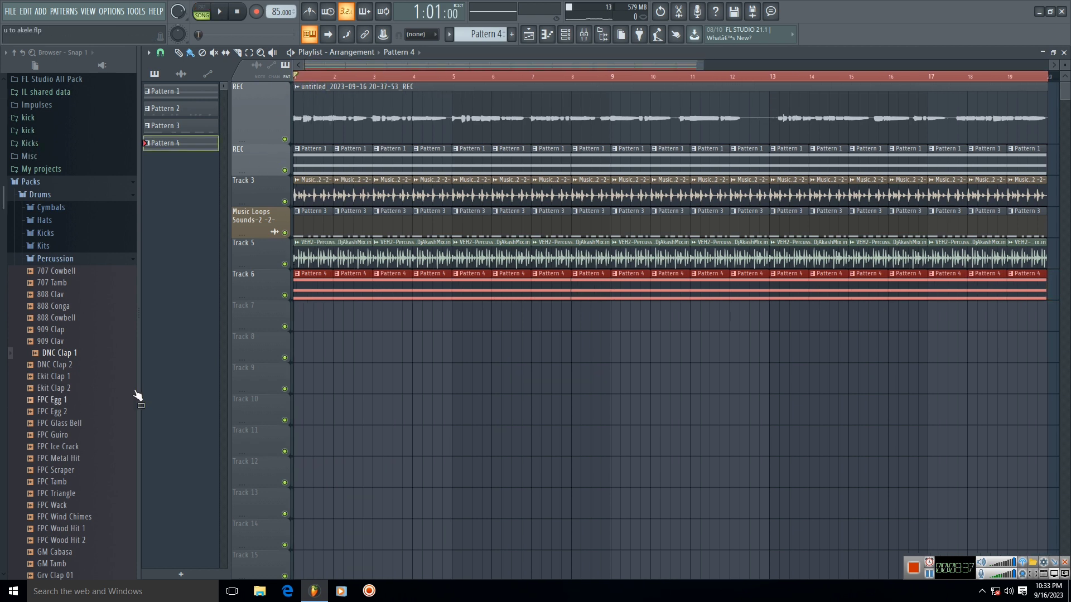
- Mute the Pattern 1 track, Track 3, the Music Loops track and Track 5, play the opening bars, and return to the start
left_click(284, 170)
left_click(285, 201)
left_click(285, 232)
left_click(284, 263)
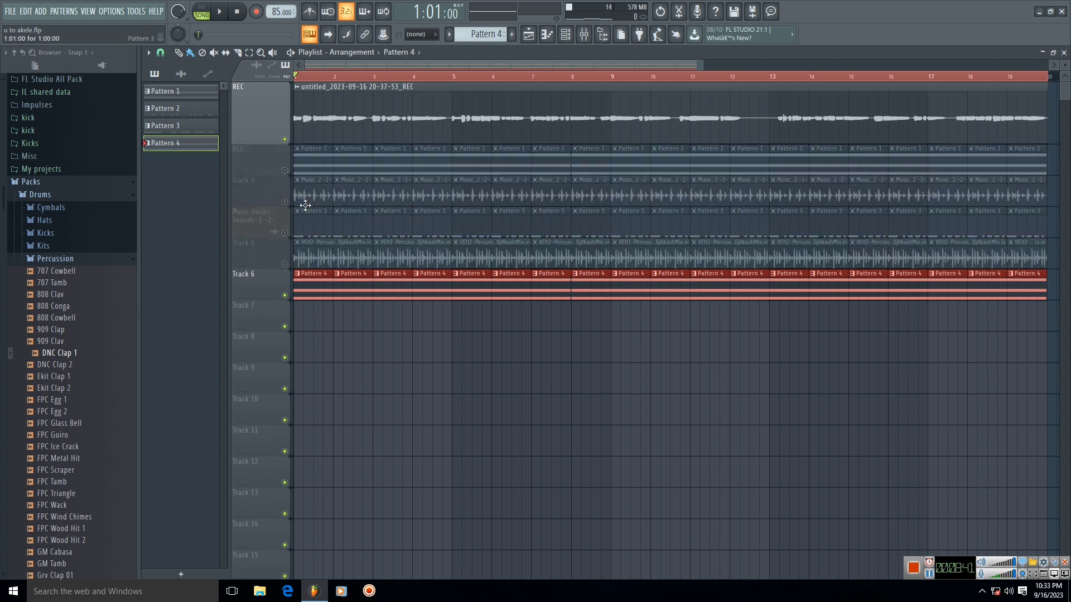
left_click(220, 15)
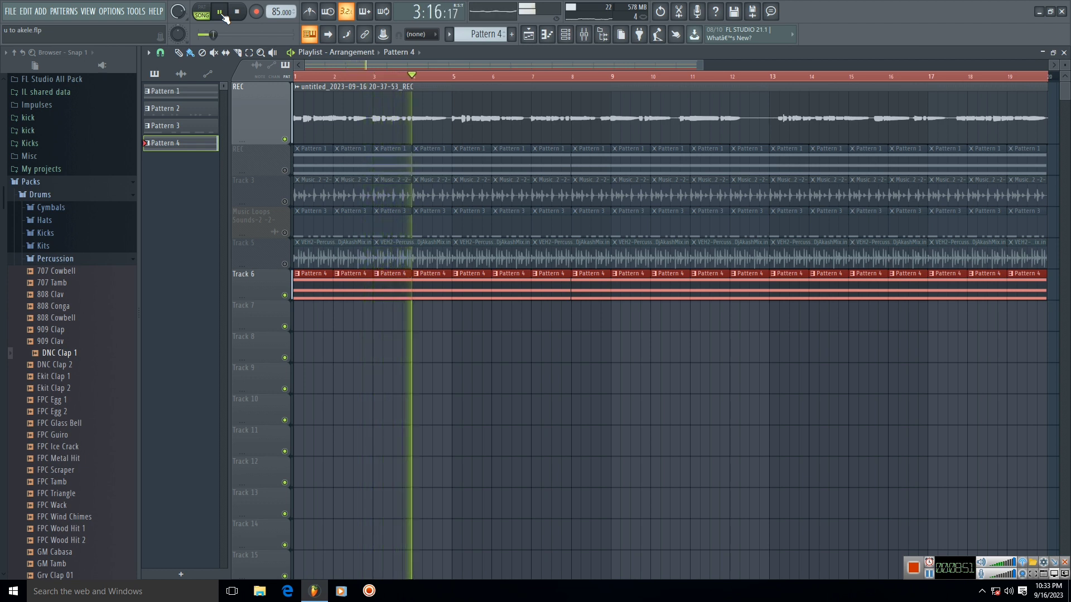
left_click(220, 12)
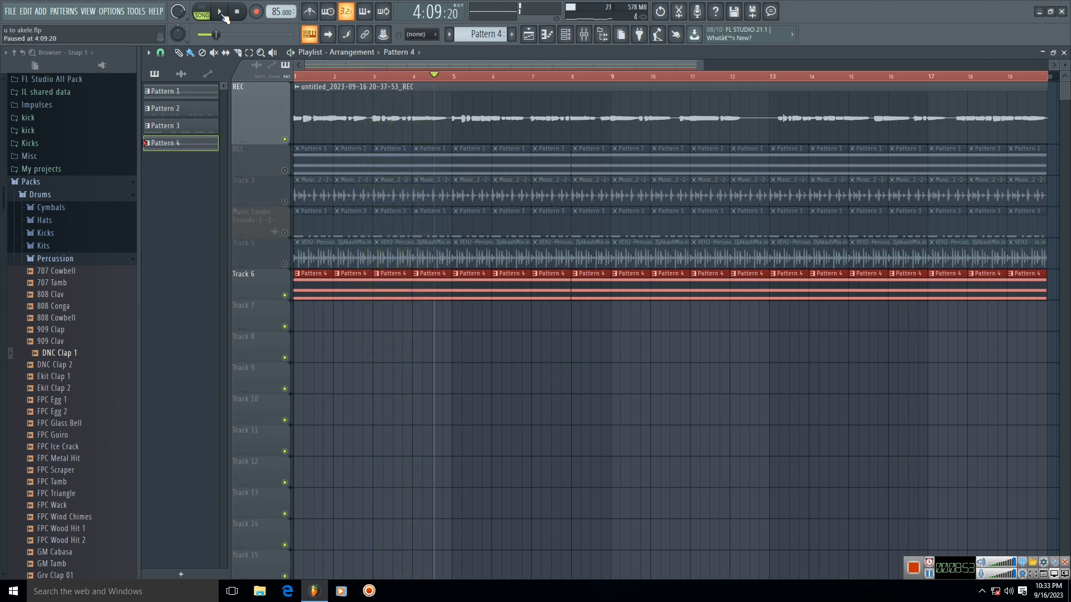
left_click_drag(216, 35, 132, 102)
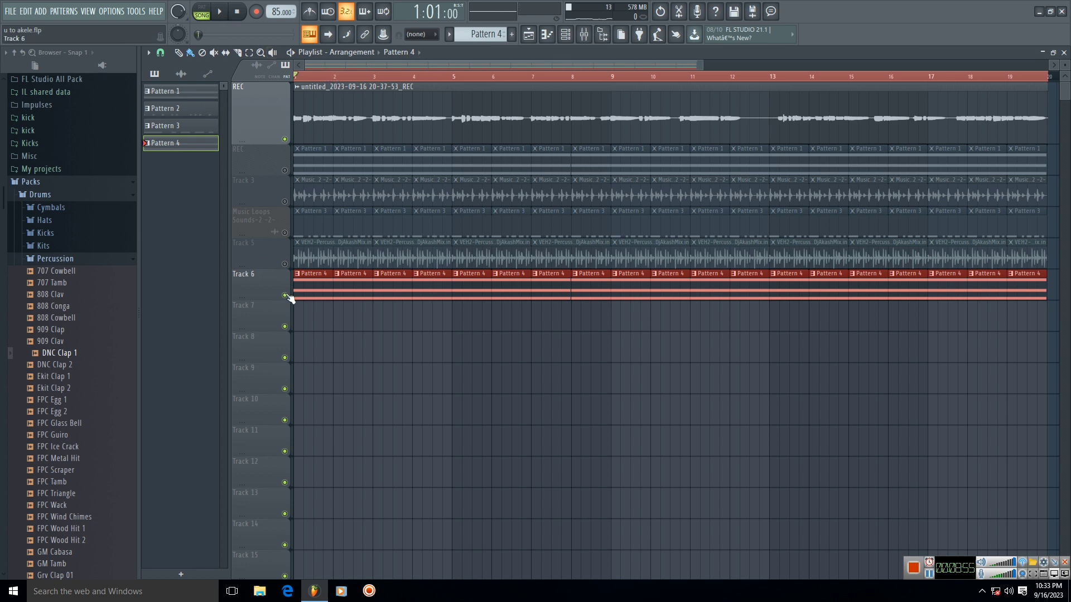
left_click(565, 35)
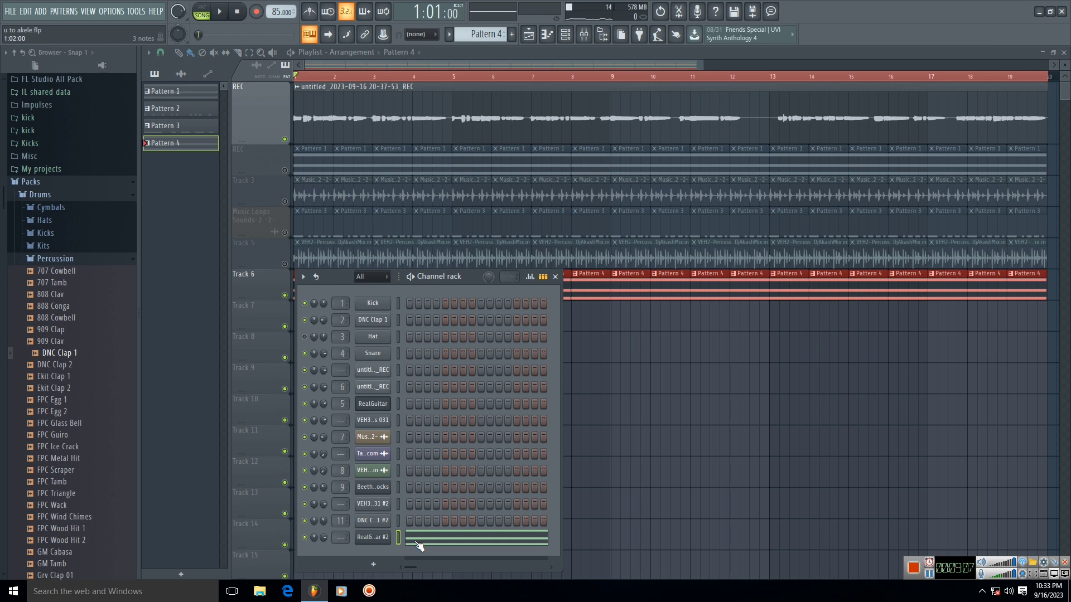
left_click(265, 166)
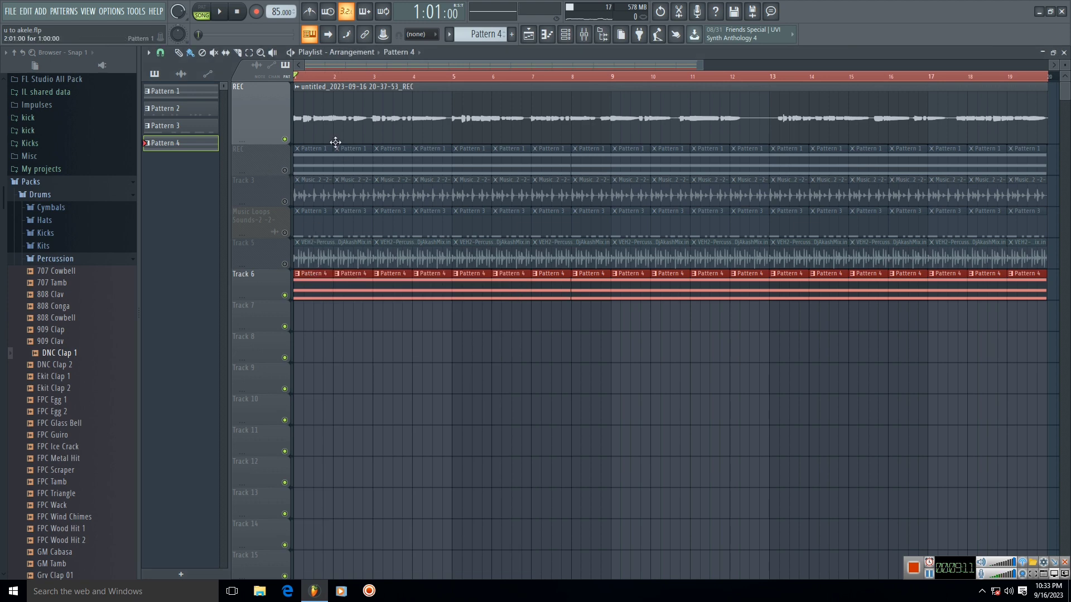
- Unmute Track 5, the Music Loops track and Track 3, and play the song from the start
left_click(285, 263)
left_click(285, 232)
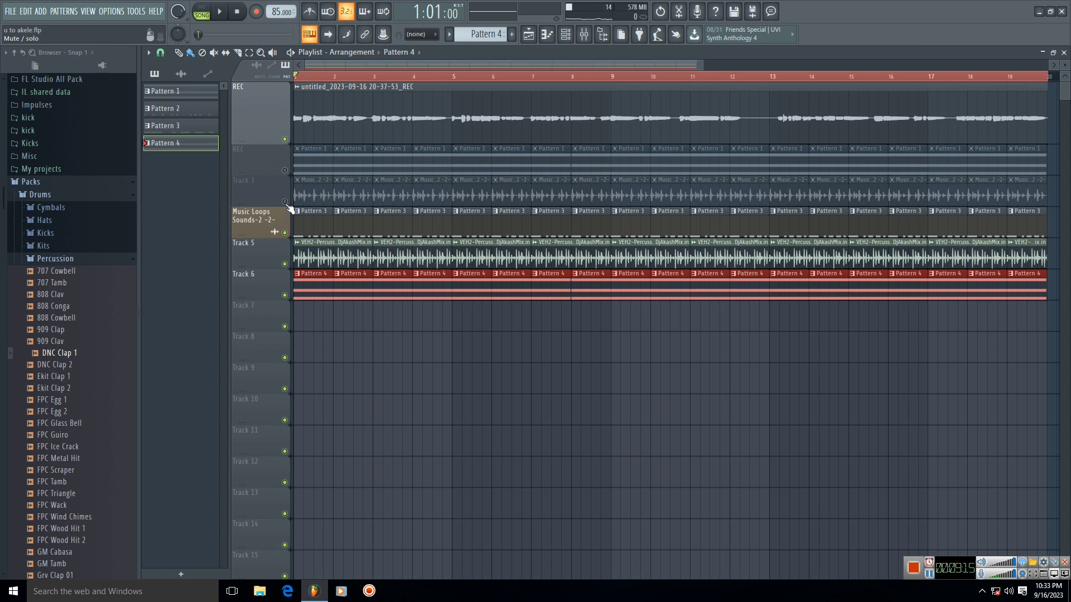
left_click(285, 201)
key("space")
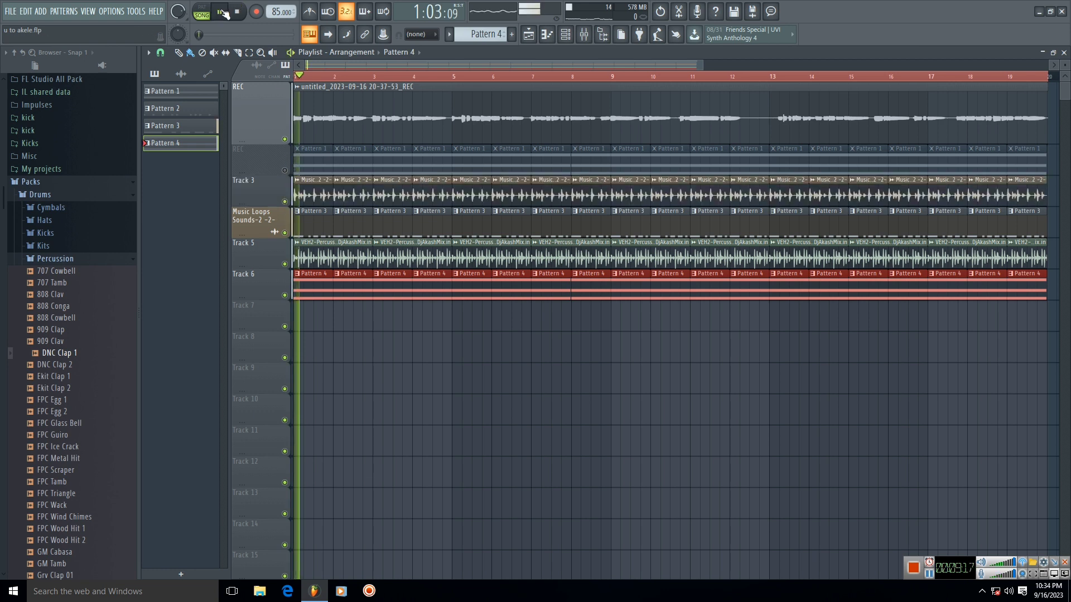
- While the song plays, swap Track 6 for the Pattern 1 track in the mix, briefly muting and restoring Track 3
left_click(285, 201)
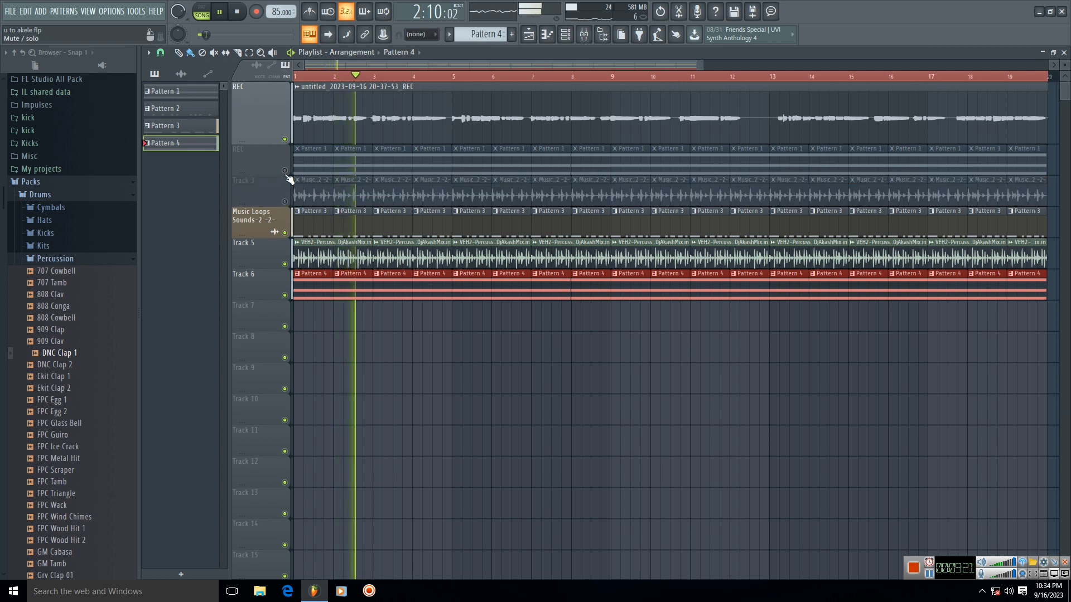
left_click(285, 170)
left_click(285, 296)
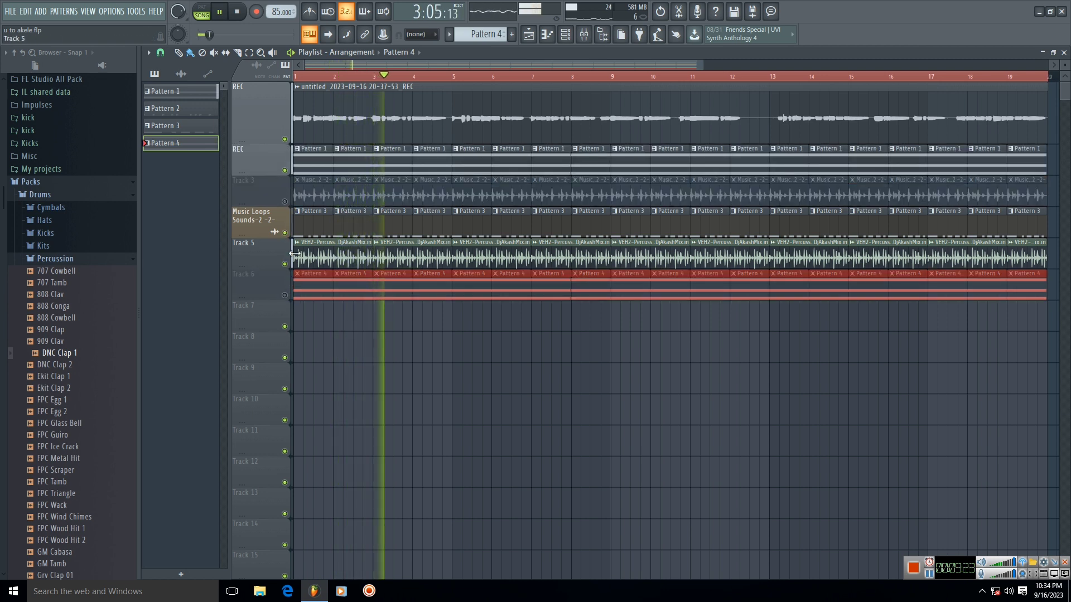
left_click(285, 201)
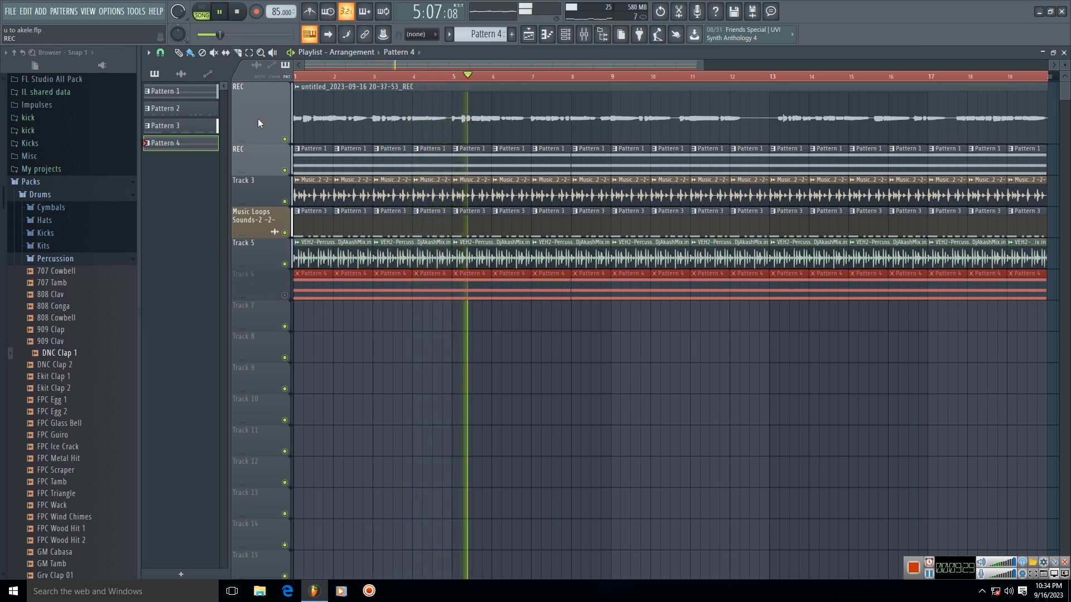
- Mute the Pattern 1 track, unmute Track 6 to compare its guitar part during playback, and stop the song
left_click(285, 171)
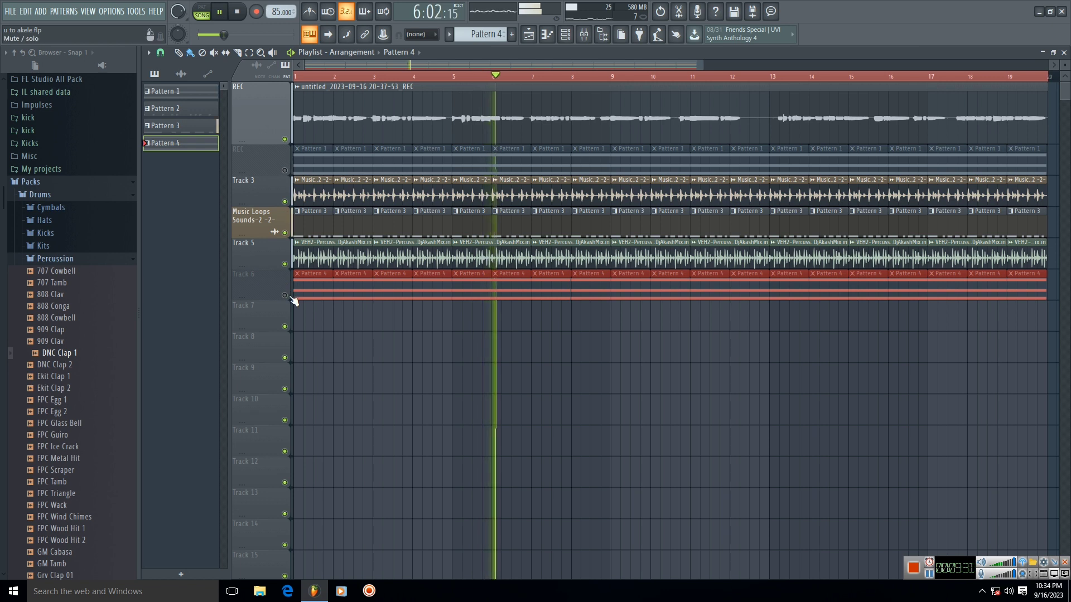
left_click(285, 295)
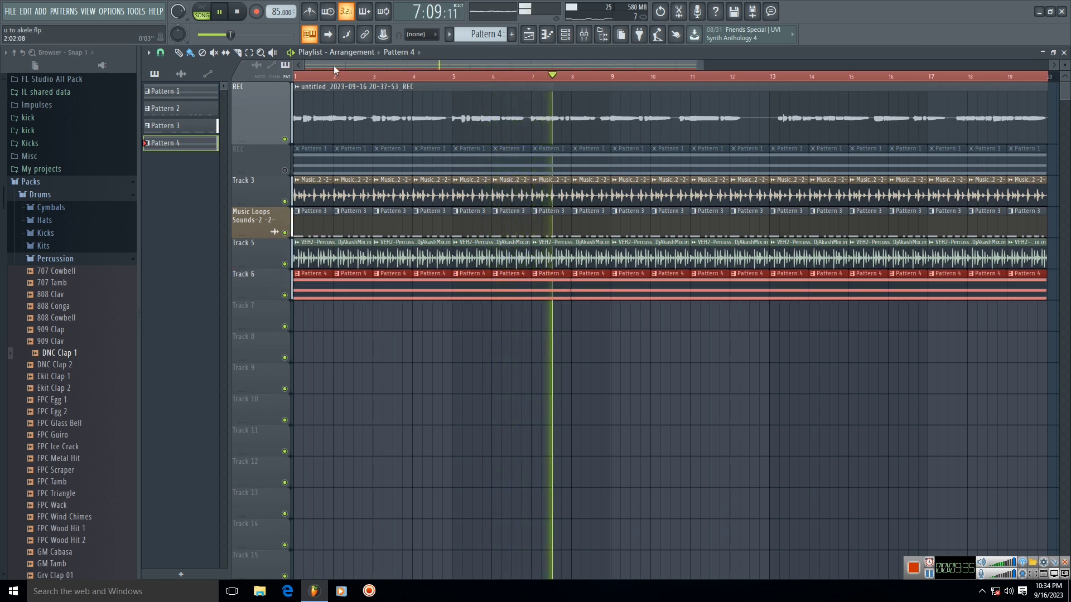
left_click(223, 14)
left_click(237, 11)
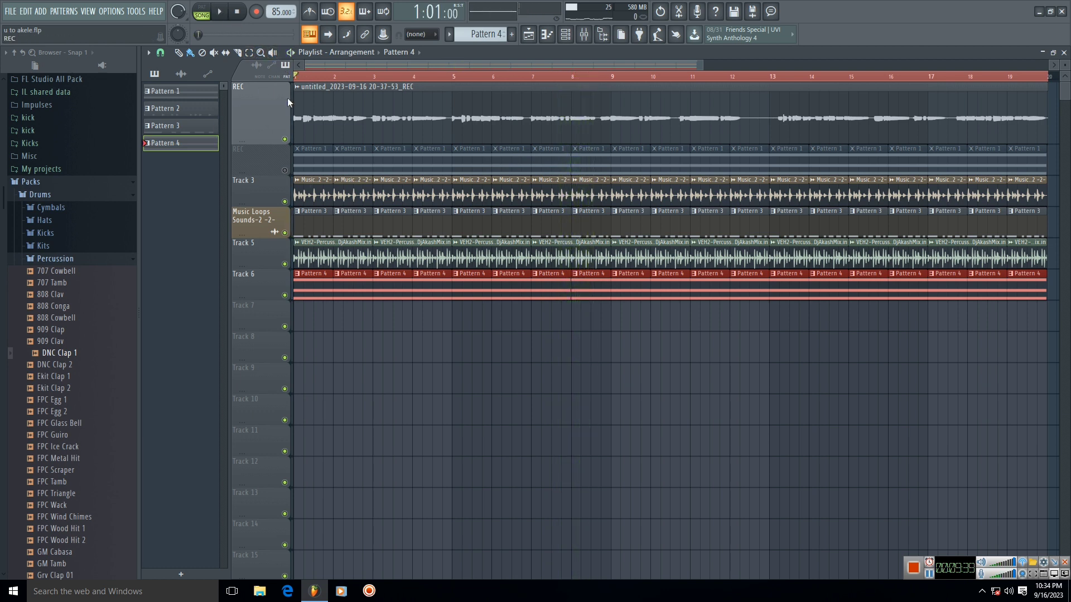
- Solo the Pattern 1 track, solo Track 6, restore all playlist tracks, and mute only Track 6
right_click(285, 172)
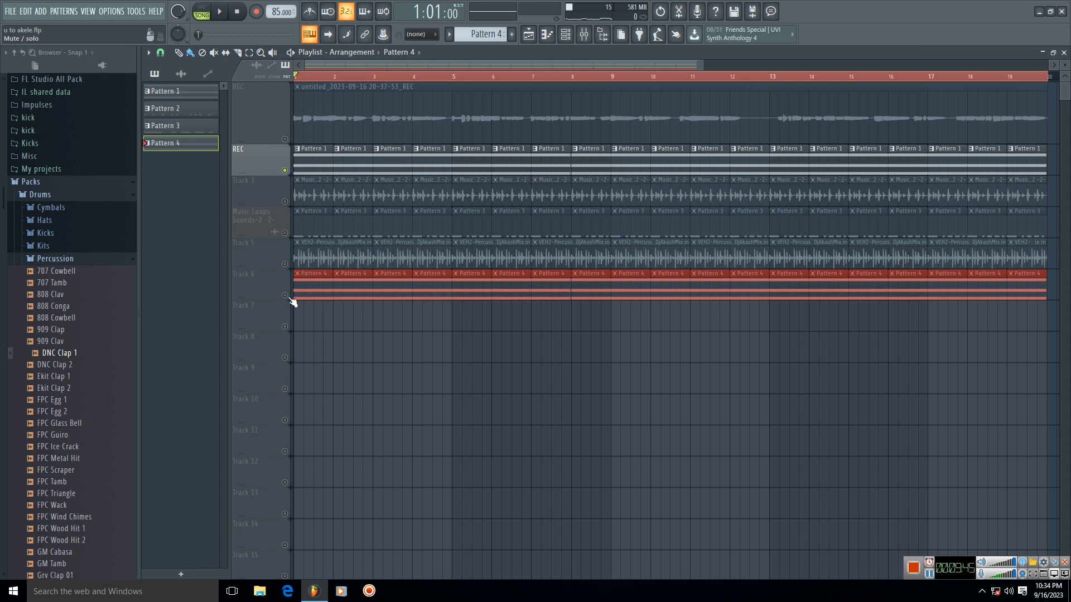
right_click(284, 295)
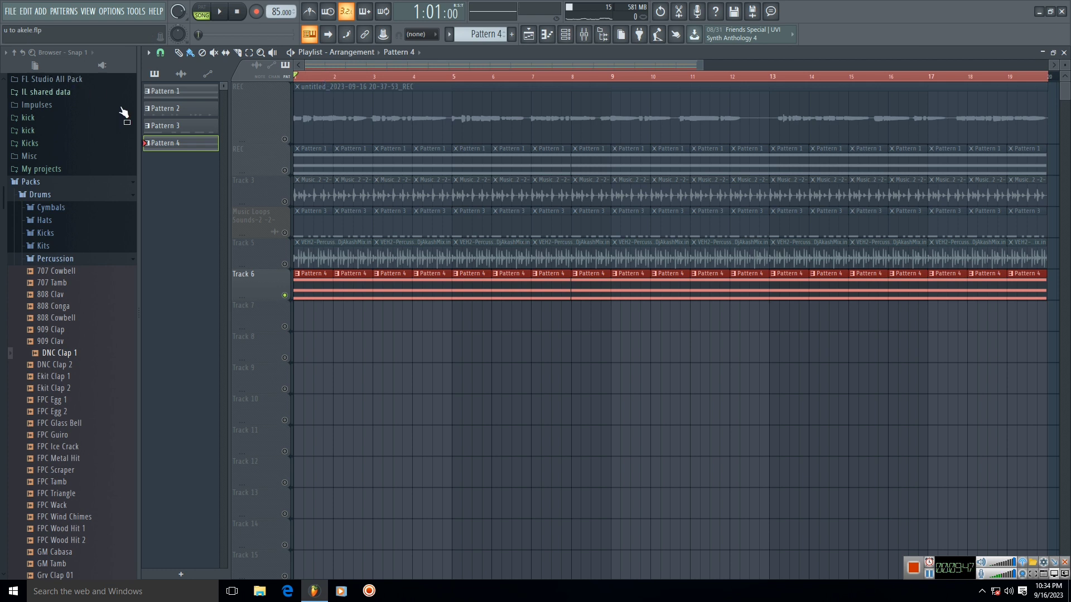
right_click(286, 296)
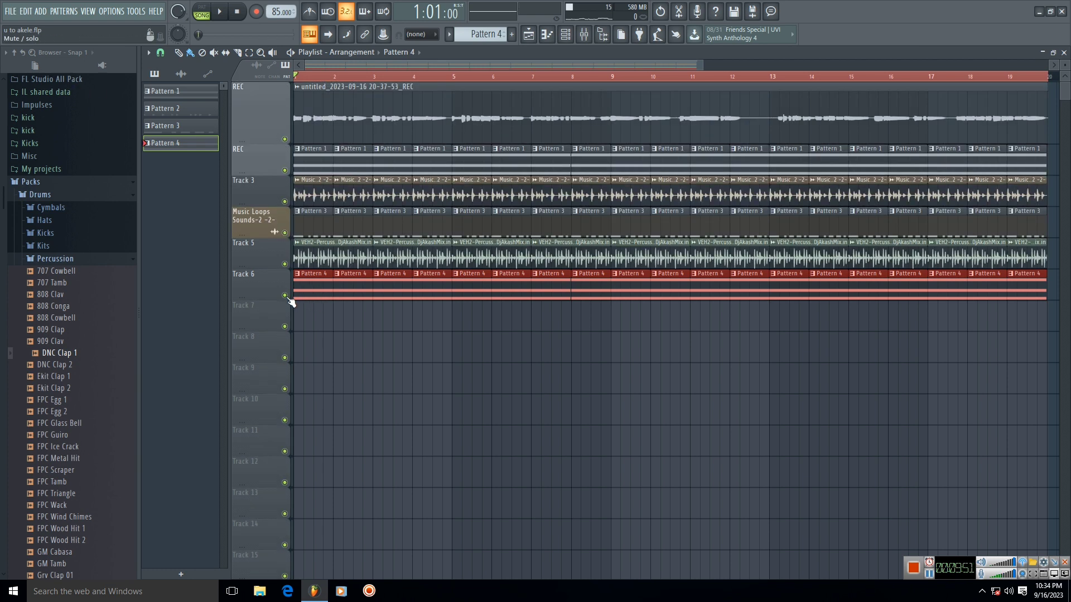
left_click(284, 295)
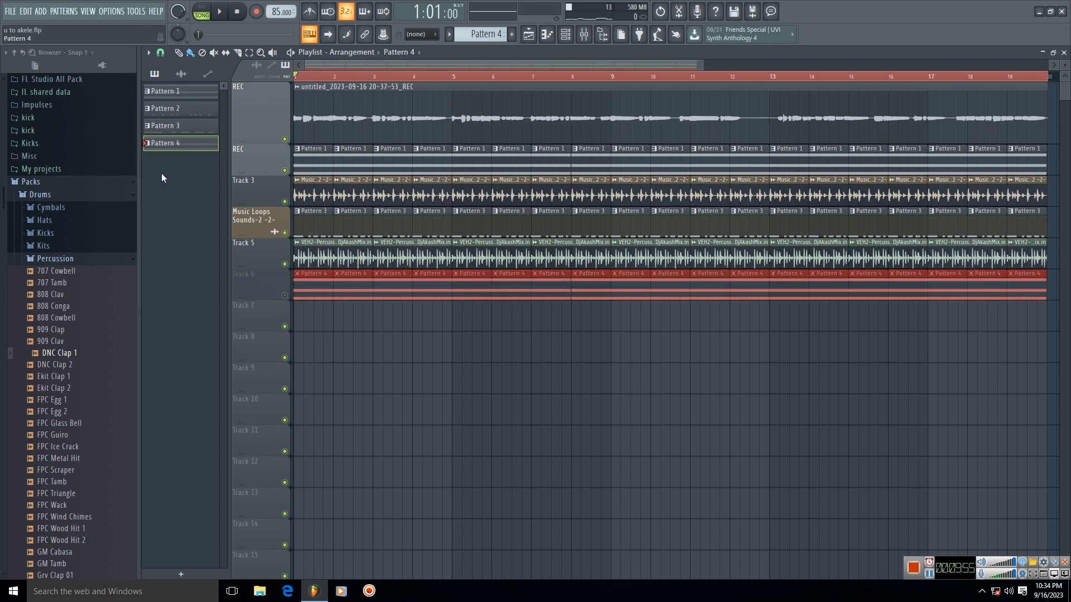
- Open RealGuitar #2, move it clear of the playlist track headers, and check its Pattern 4 notes in the piano roll
left_click(565, 34)
left_click_drag(466, 282, 739, 100)
left_click(653, 358)
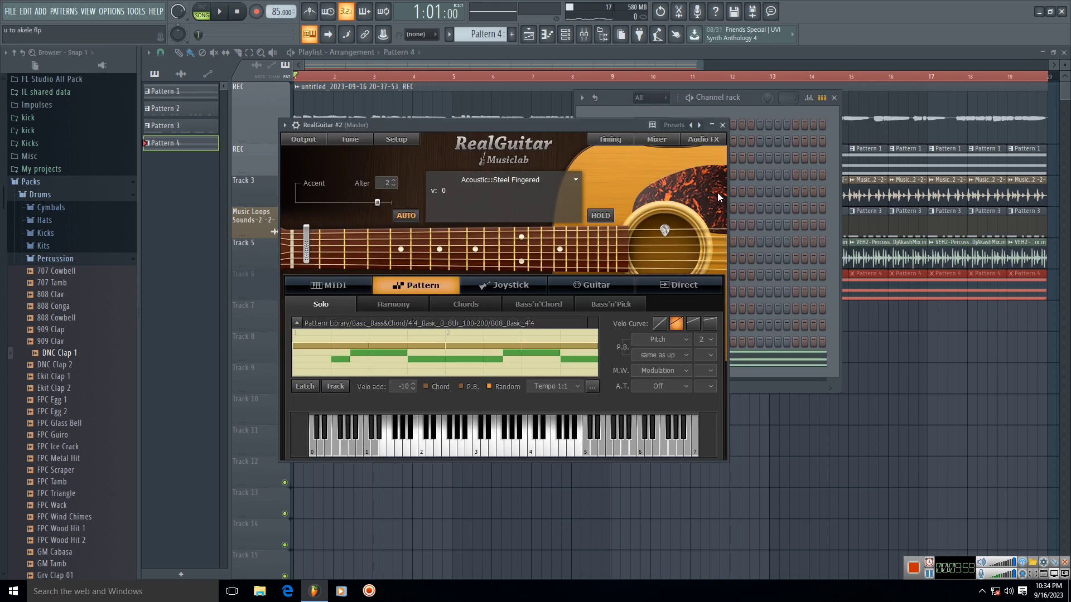
left_click(834, 98)
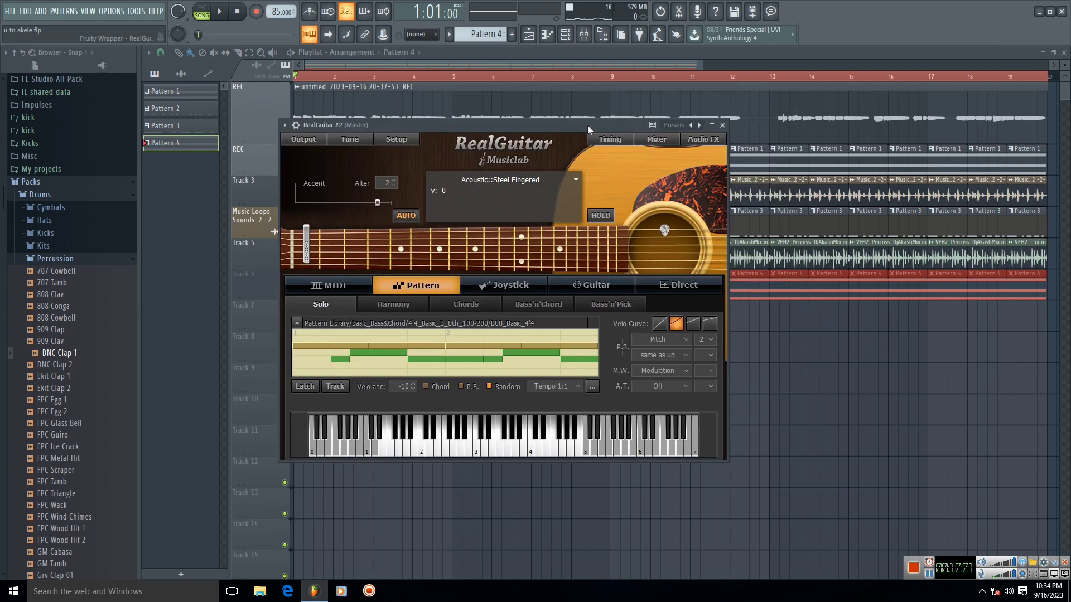
left_click_drag(587, 125, 929, 66)
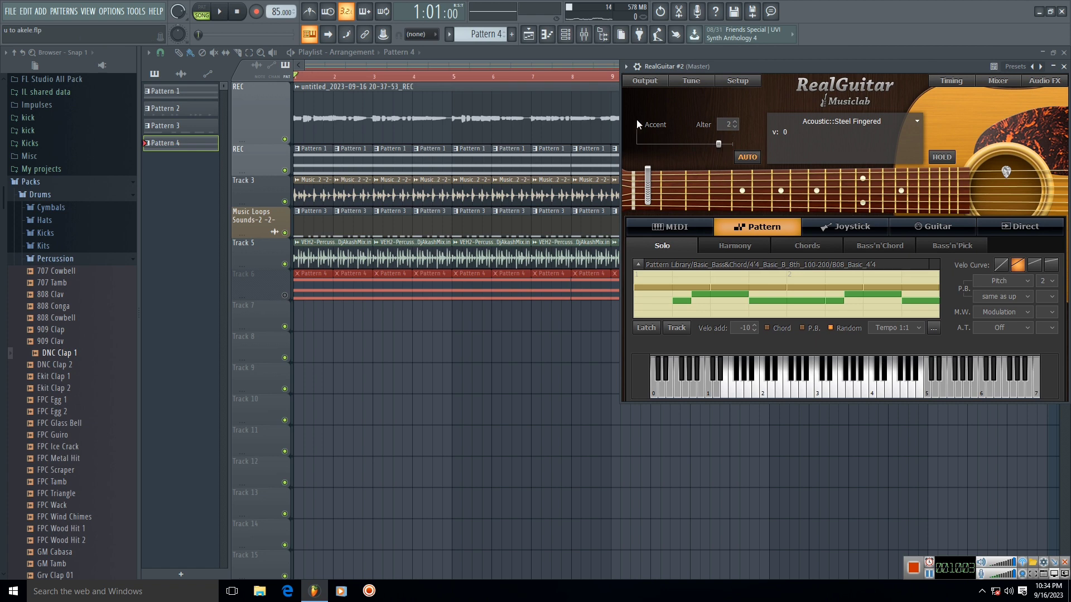
left_click(554, 42)
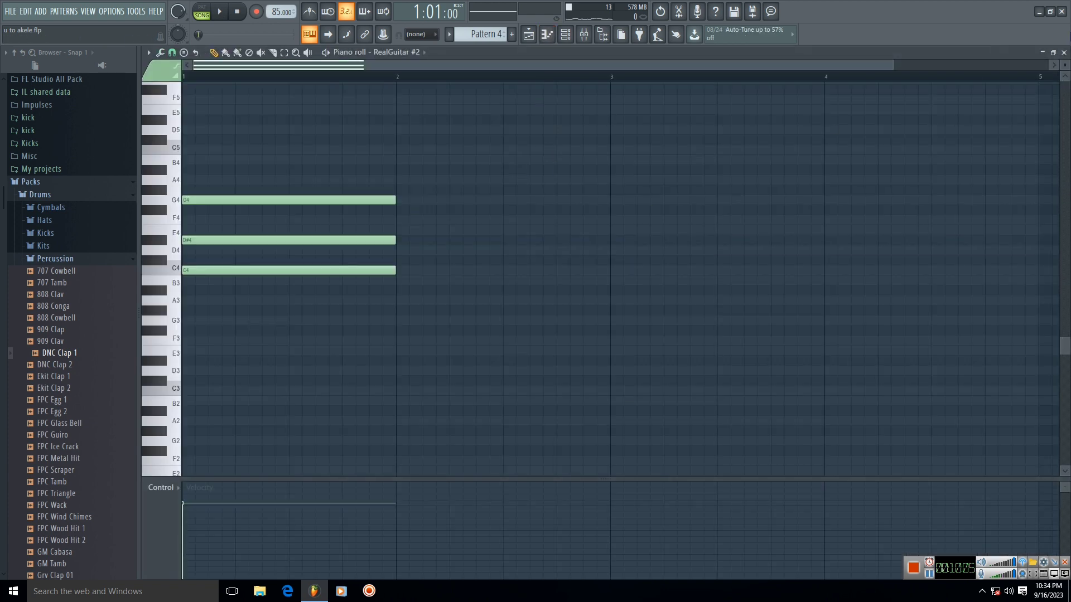
left_click(1063, 53)
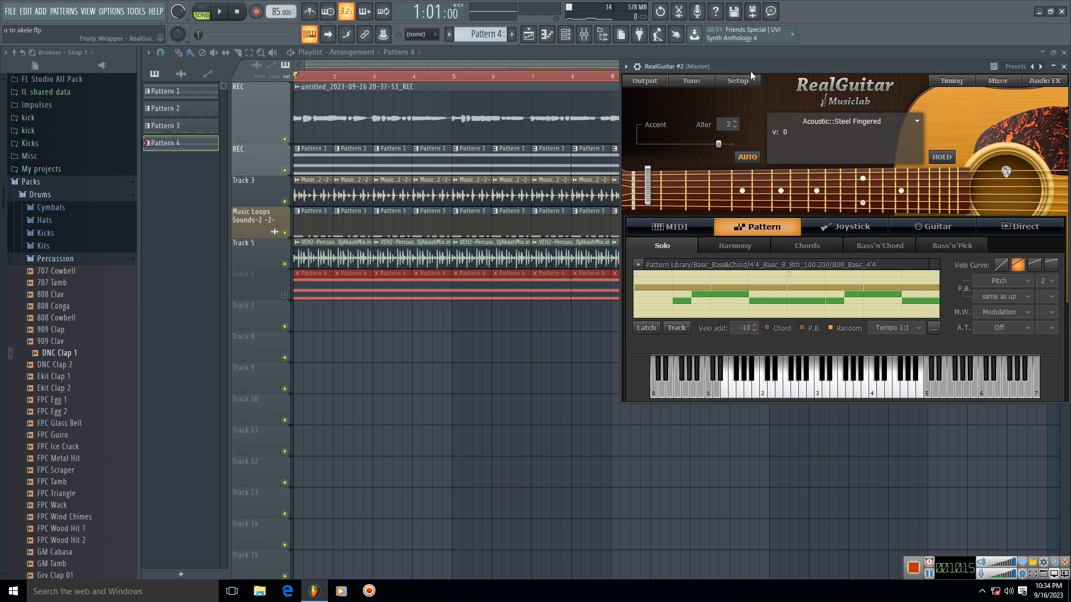
- View the plugins available for a new channel without adding one, and close the channel rack
left_click(565, 34)
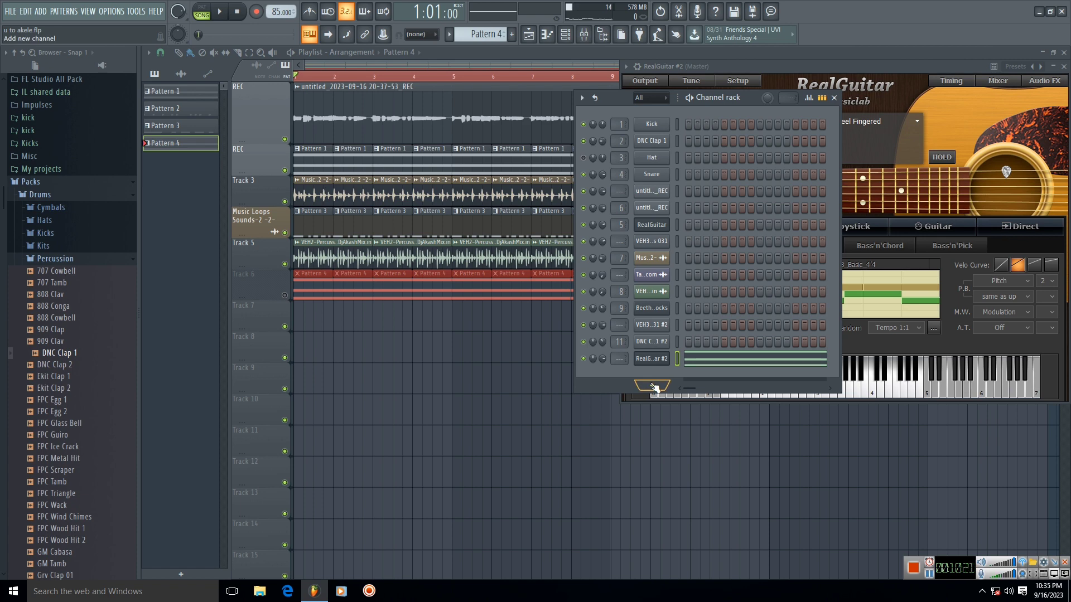
left_click(653, 386)
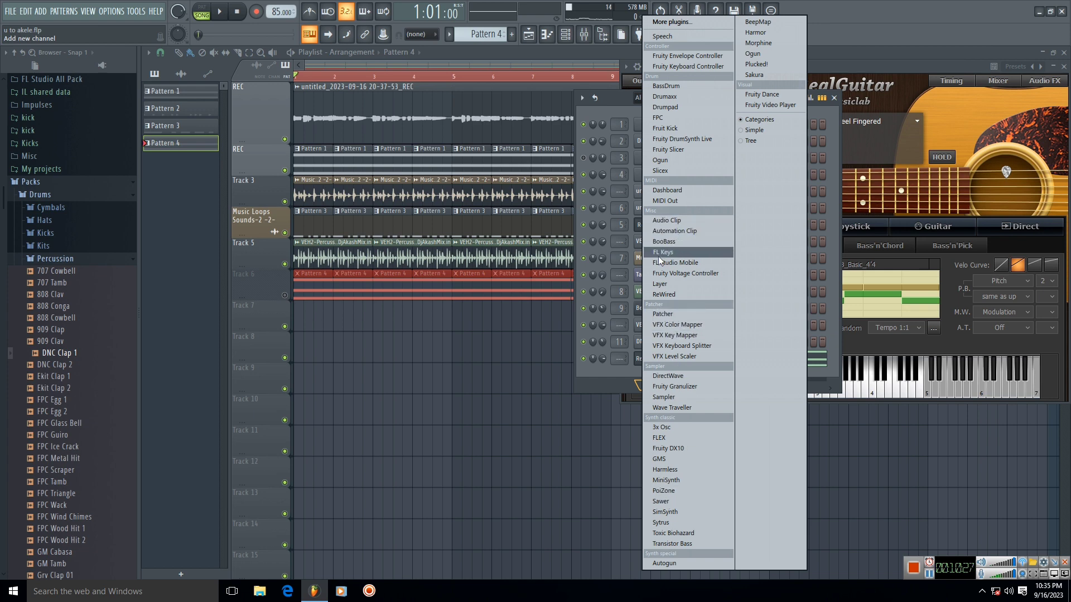
left_click(619, 101)
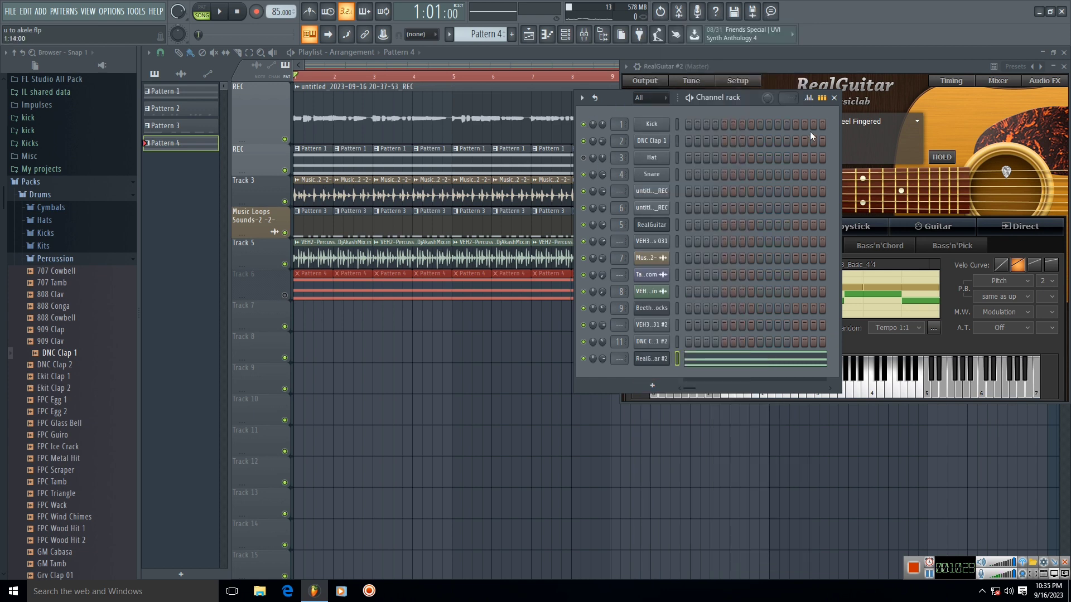
left_click(834, 97)
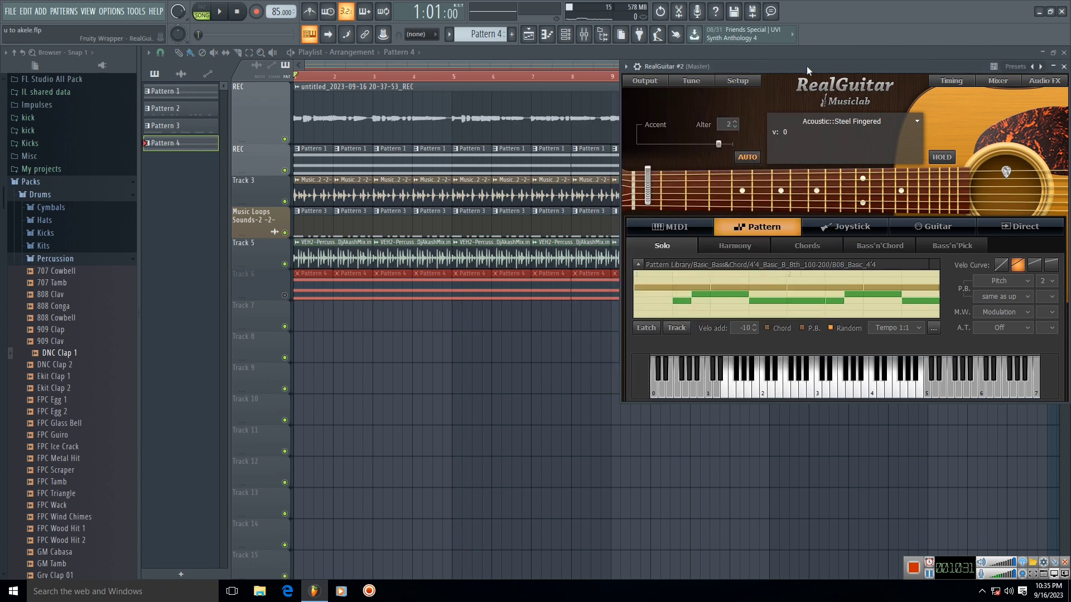